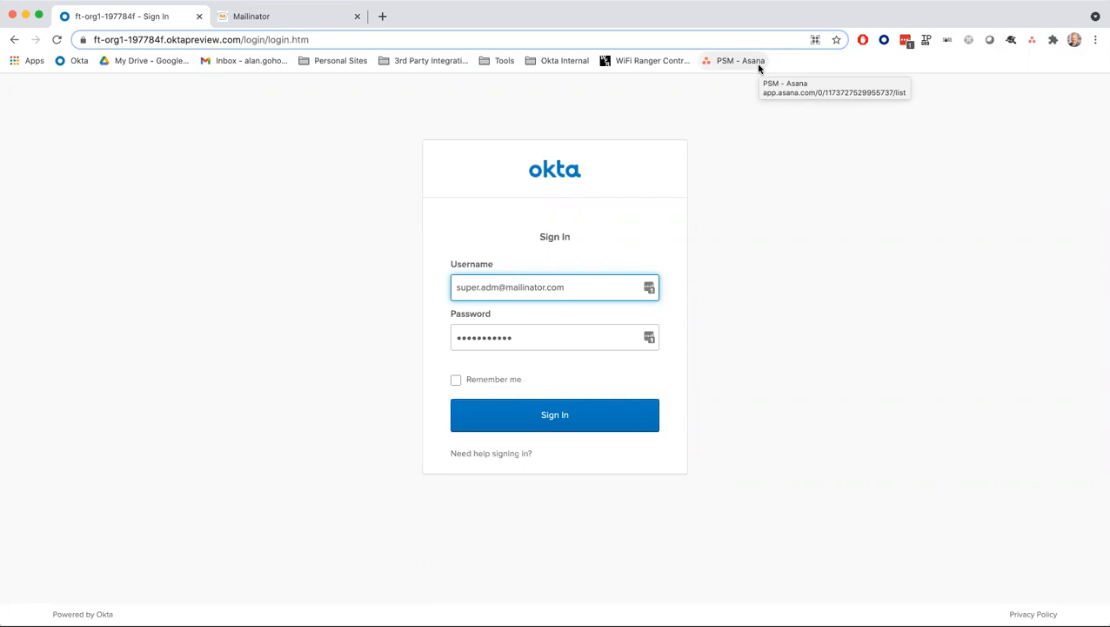
# - Sign in to the Okta Admin Console with the admin's prefilled username and password
pyautogui.click(337, 142)
pyautogui.click(185, 39)
pyautogui.click(185, 39)
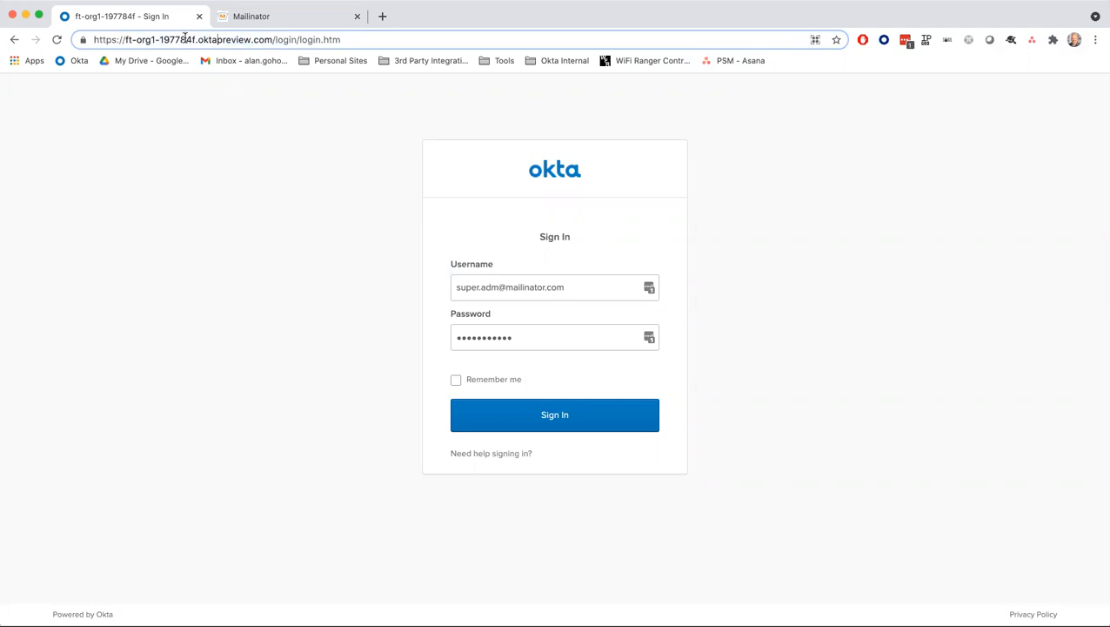
pyautogui.click(528, 287)
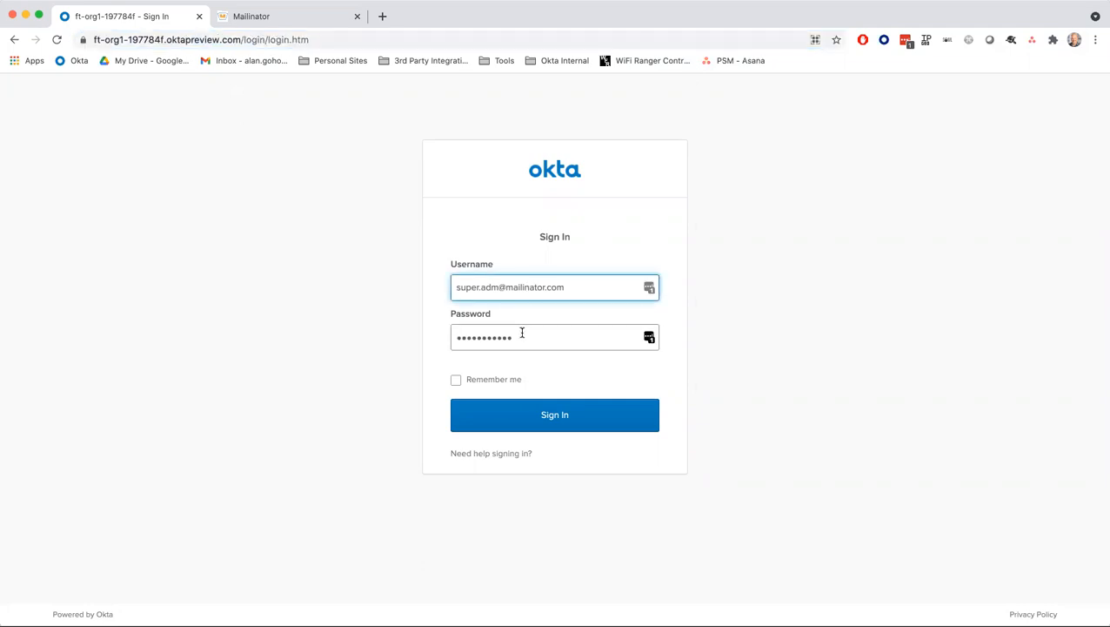
pyautogui.click(551, 415)
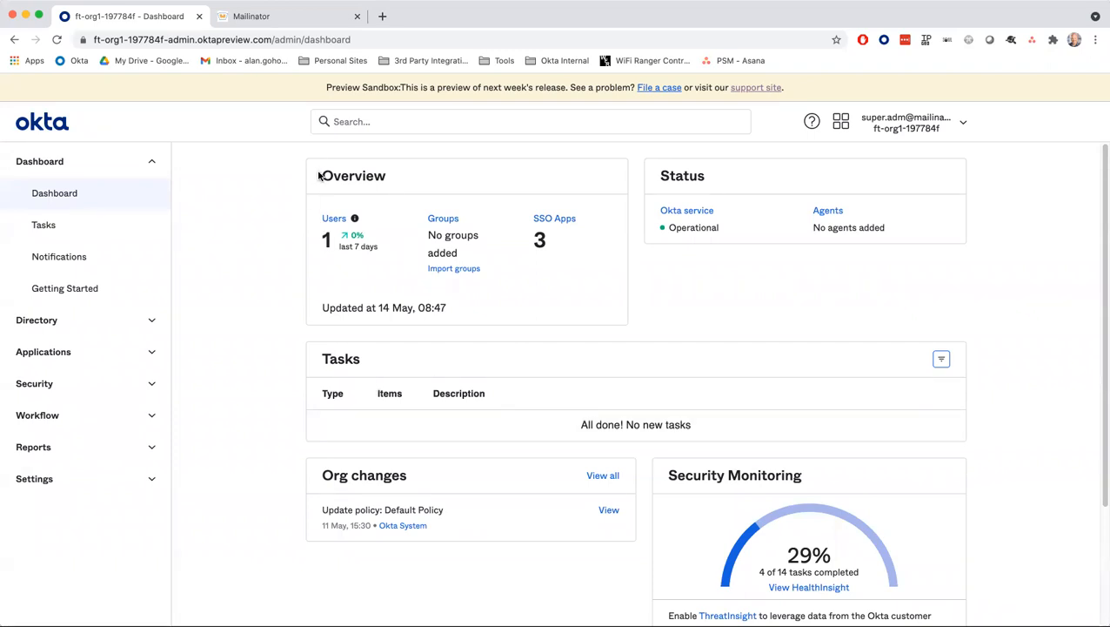
# - Review the Dashboard: 1 user, no groups, 3 SSO apps, 4 of 14 tasks complete
pyautogui.moveTo(324, 173); pyautogui.dragTo(391, 177)
pyautogui.click(380, 175)
pyautogui.click(944, 124)
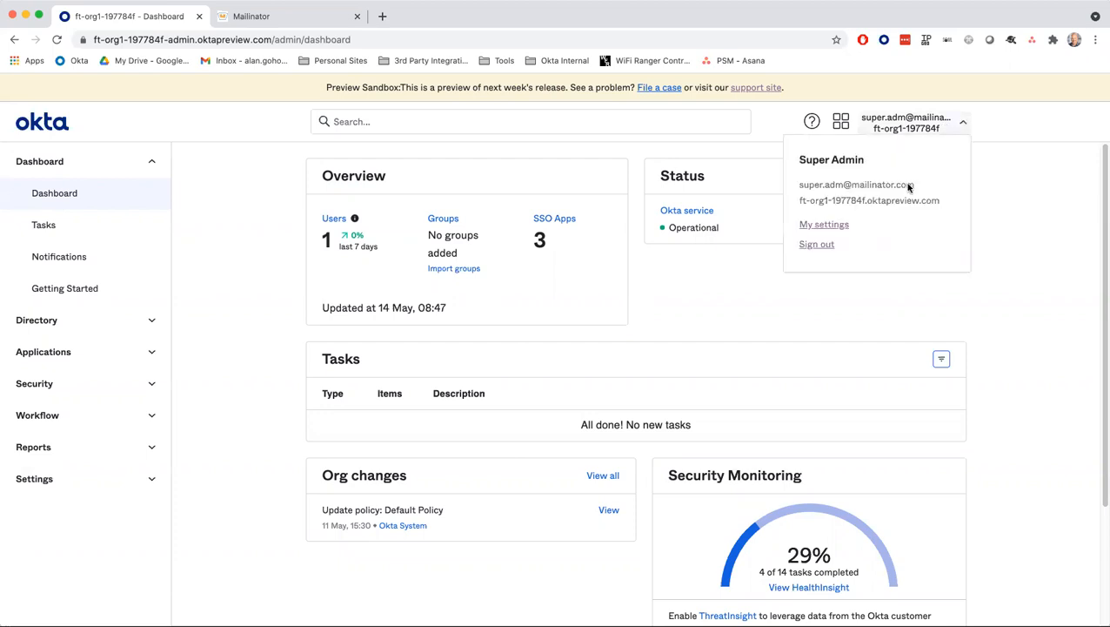
# - Visit the end-user Account settings and My Apps pages, then go back to the admin Dashboard
pyautogui.click(831, 227)
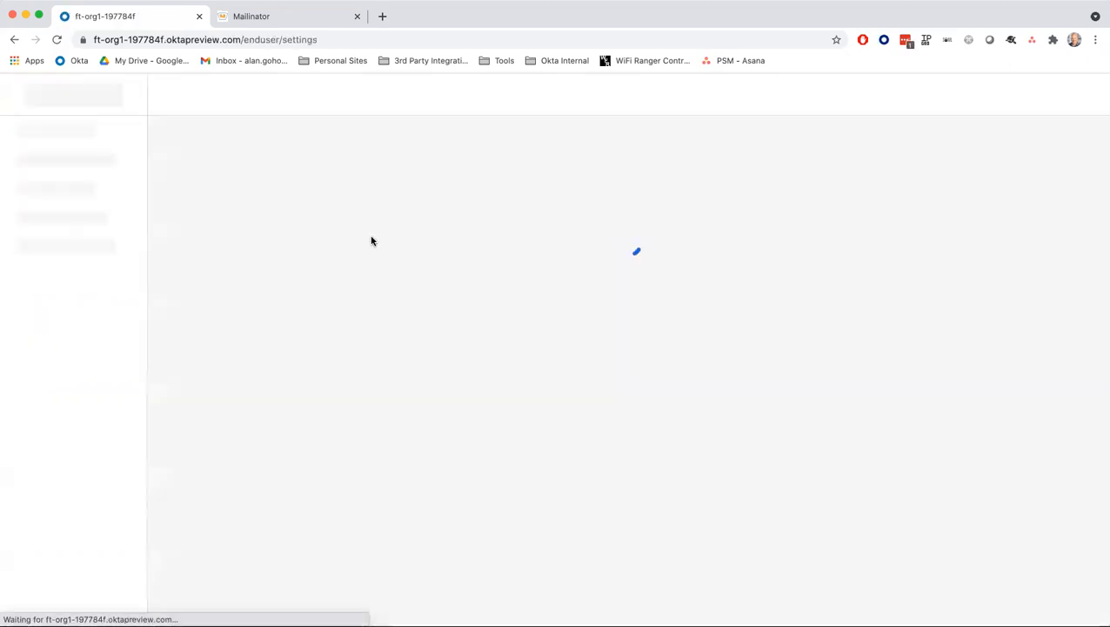
pyautogui.click(61, 164)
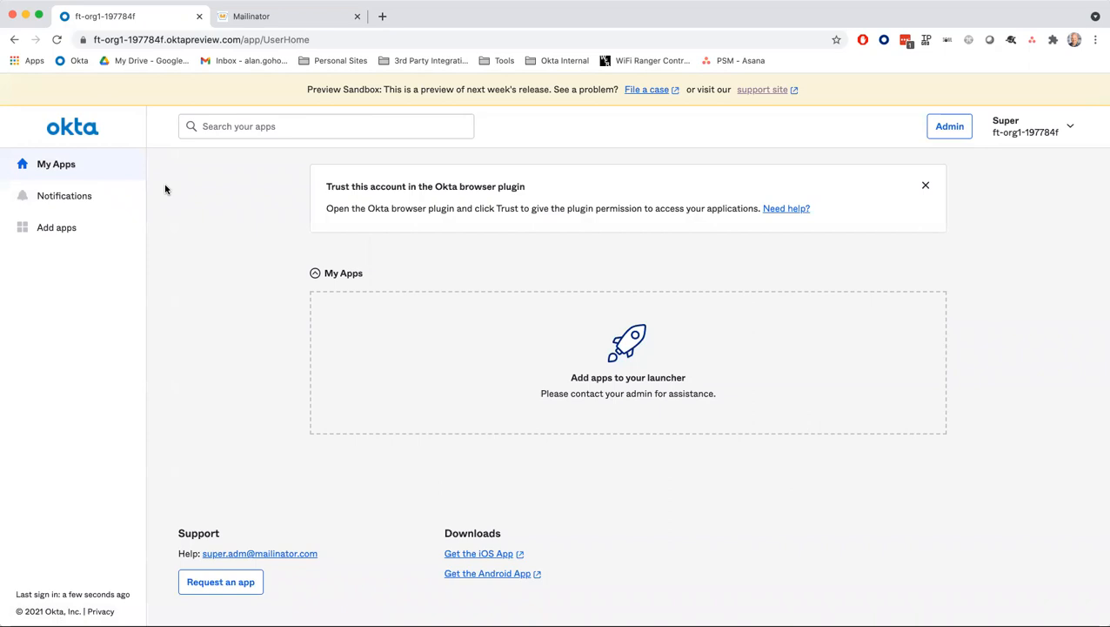
pyautogui.click(1031, 130)
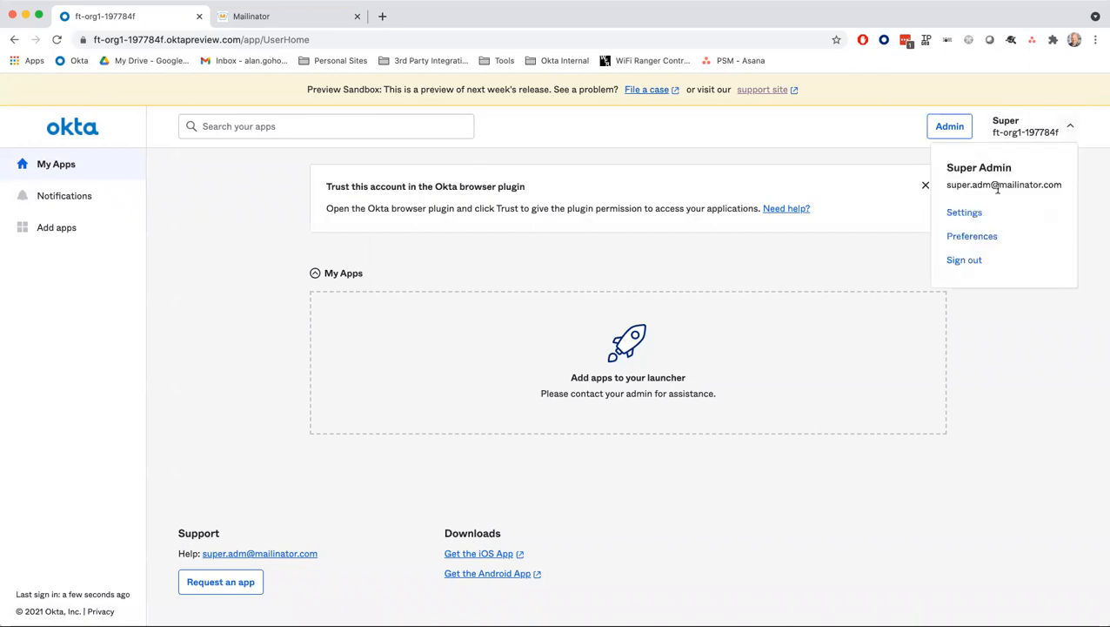
pyautogui.click(968, 212)
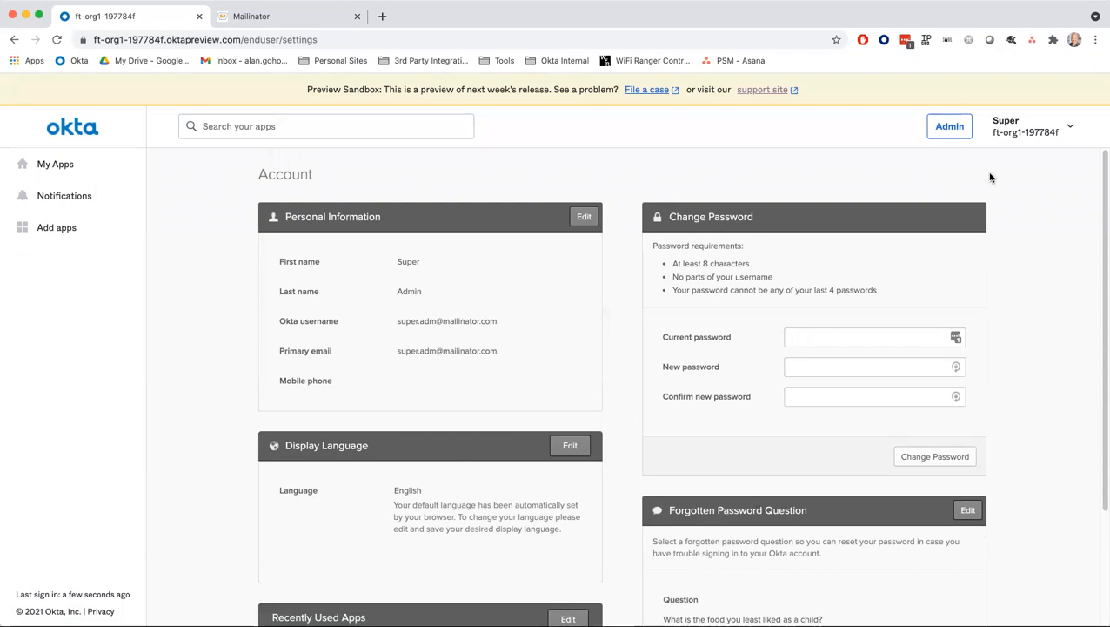
pyautogui.click(1036, 132)
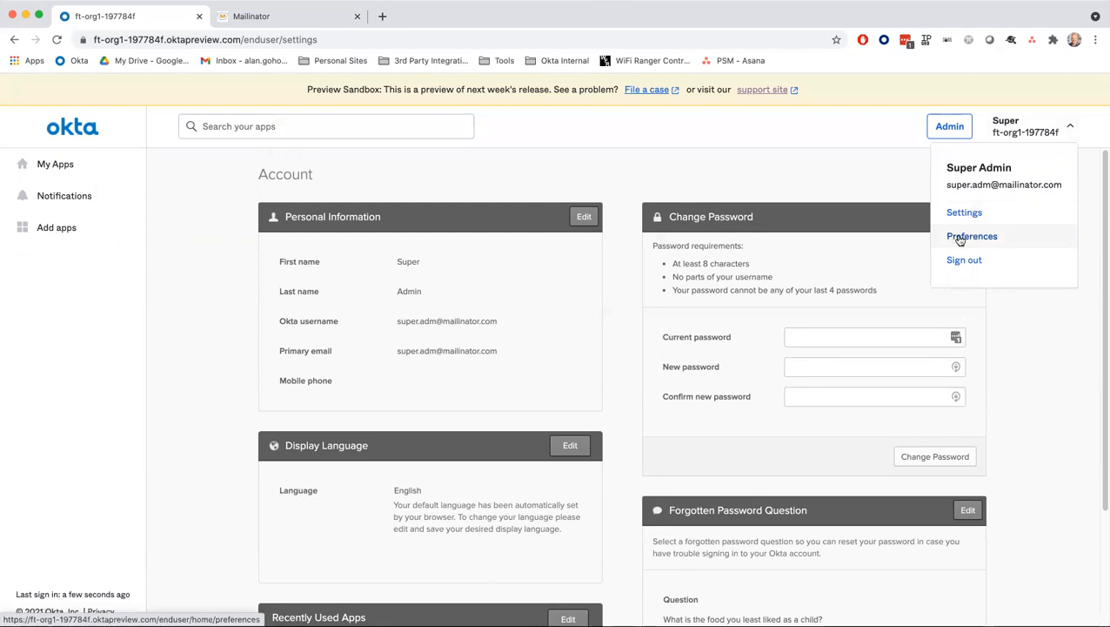
pyautogui.click(958, 133)
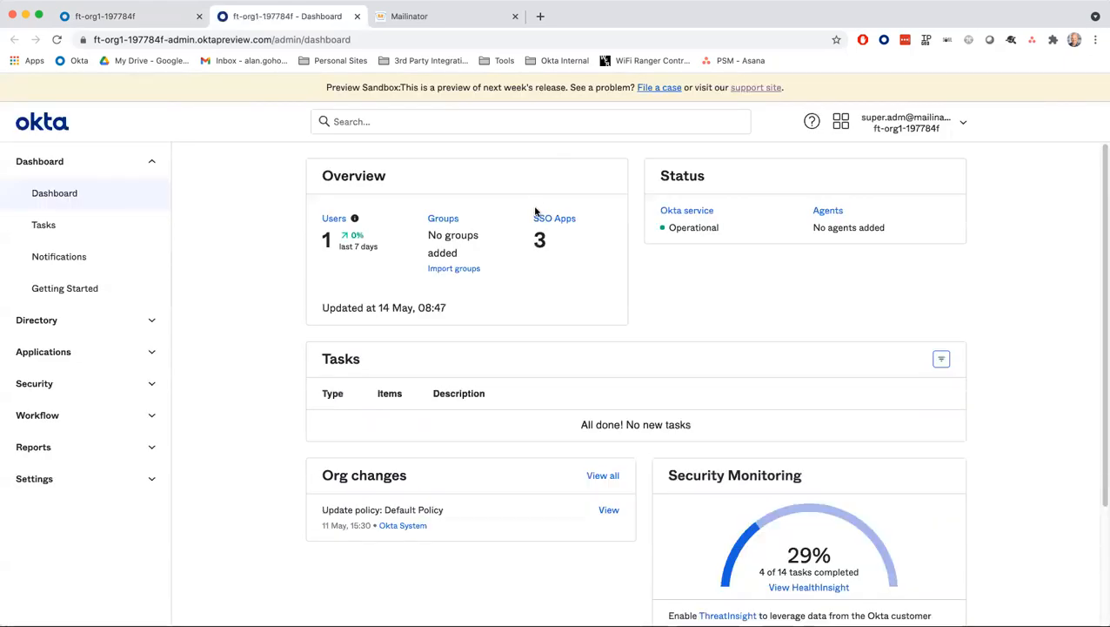
# - In People, add a person and enter their first name, last name and e-mail username
pyautogui.click(335, 219)
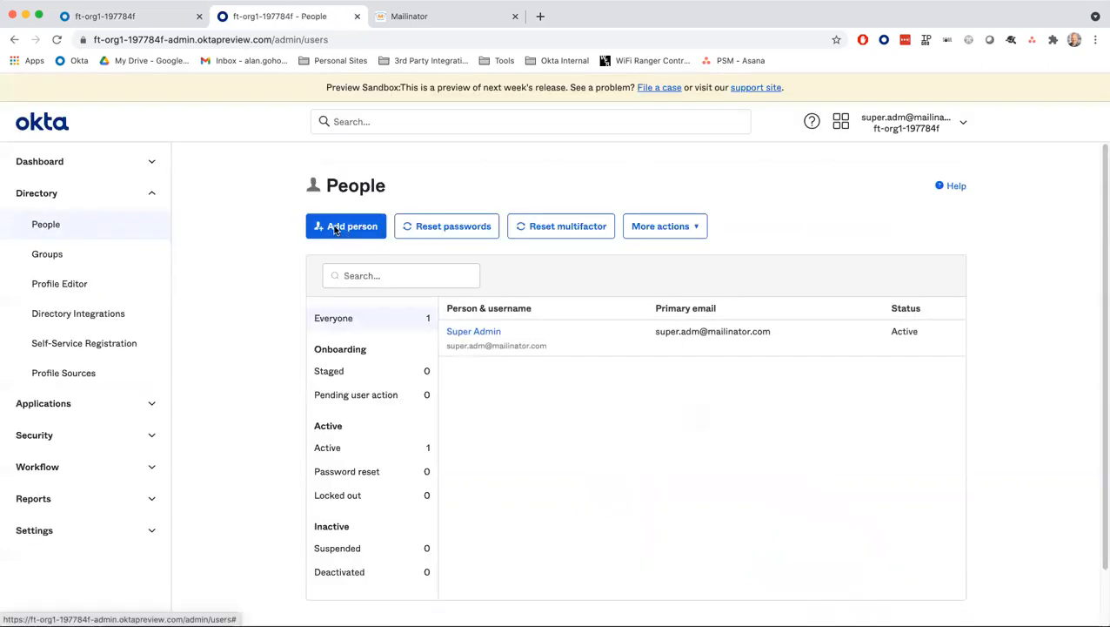
pyautogui.click(335, 228)
pyautogui.click(552, 252)
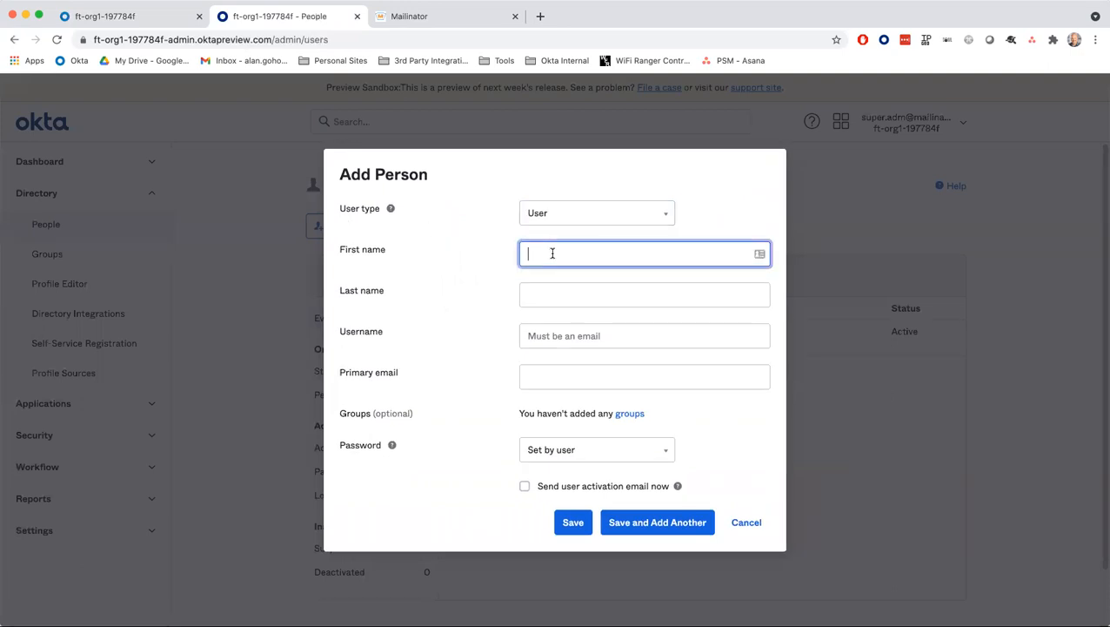
pyautogui.press('Tab')
pyautogui.press('Tab')
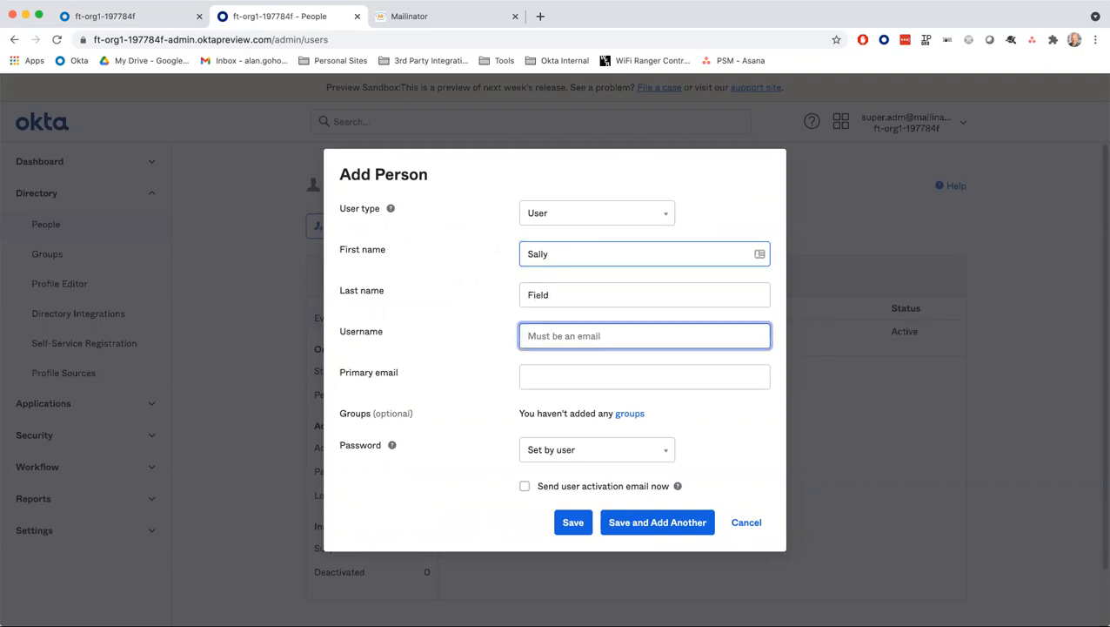
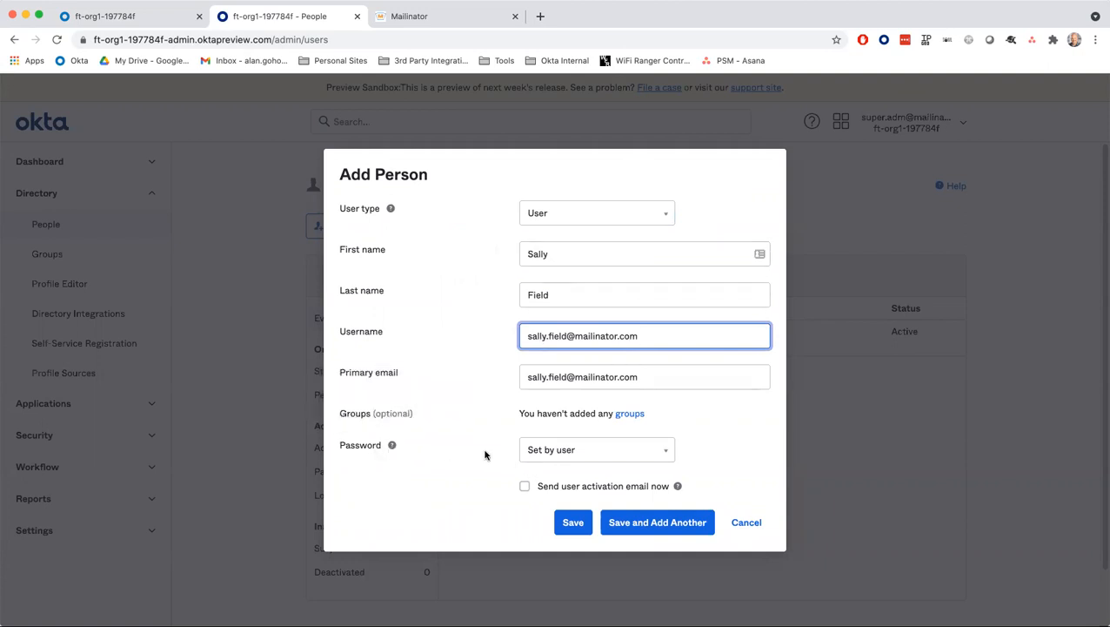
# - Keep the password 'Set by user', send the activation email, and Save and Add Another
pyautogui.click(553, 455)
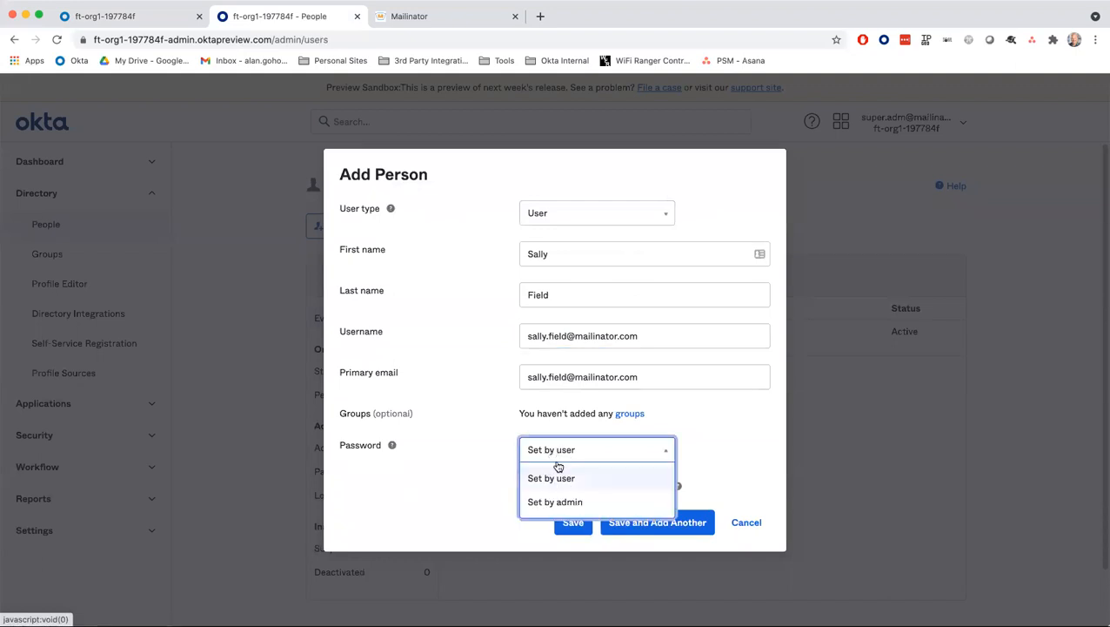
pyautogui.click(496, 448)
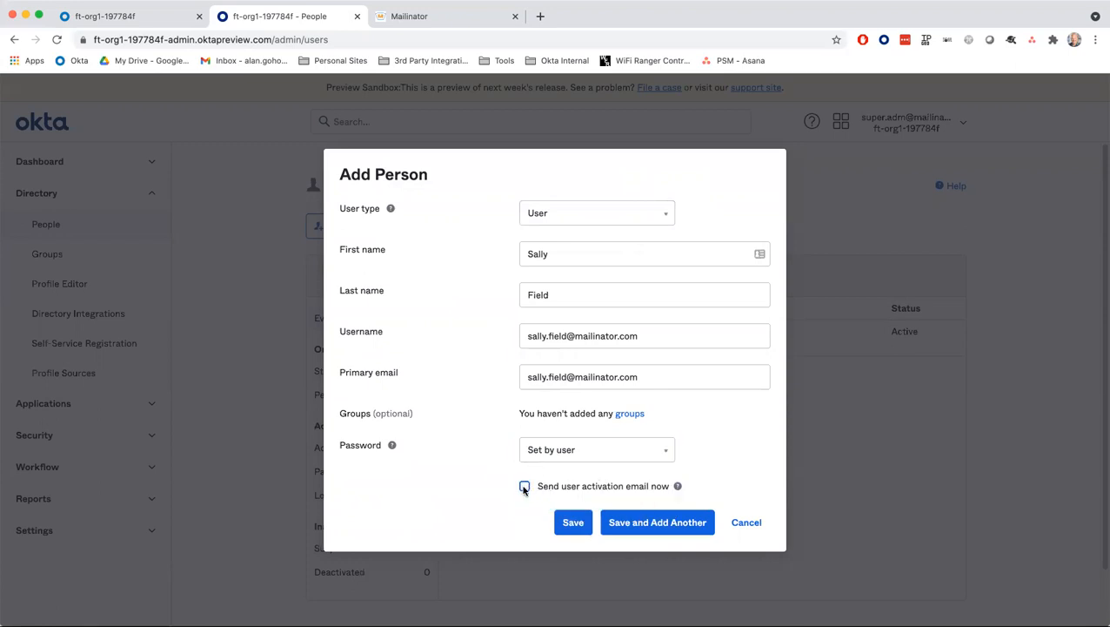
pyautogui.click(525, 487)
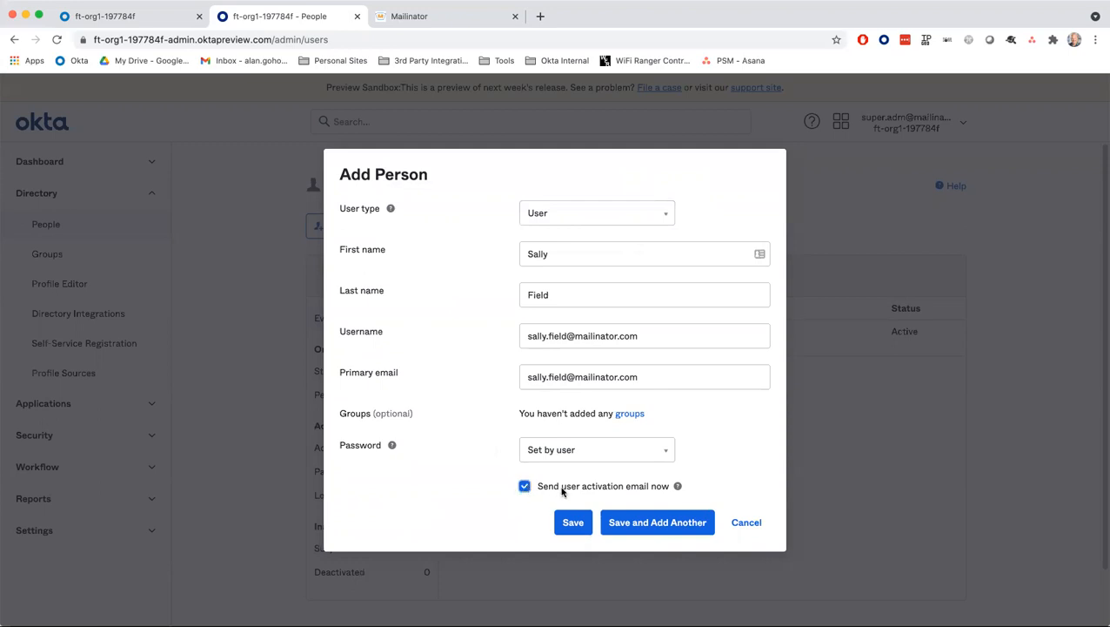
pyautogui.click(648, 524)
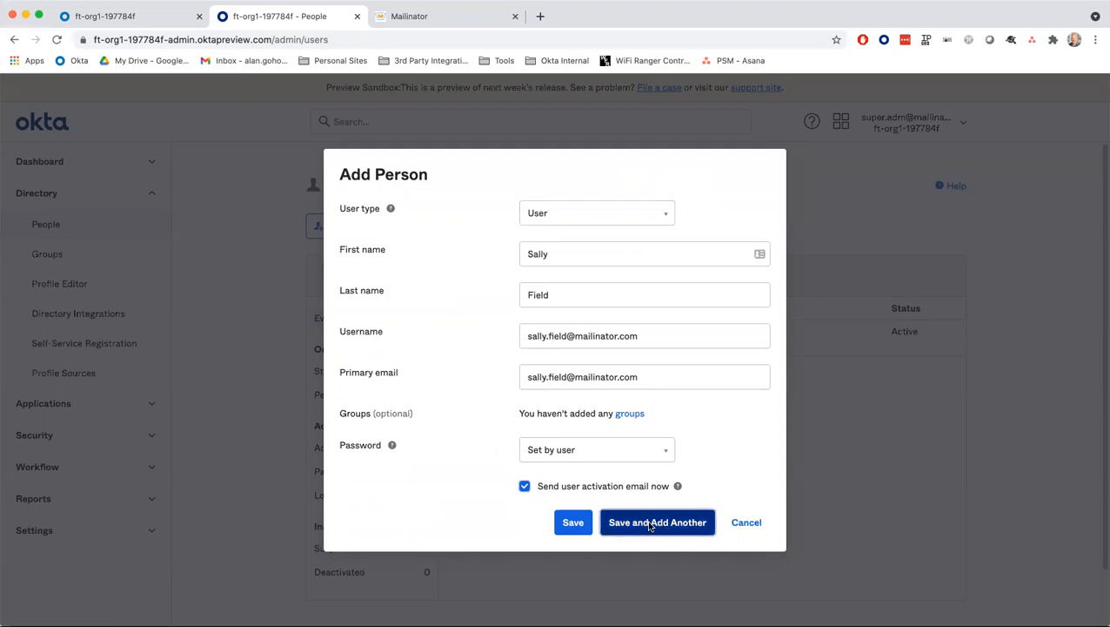
pyautogui.click(555, 255)
# - Enter the second user's first name, last name and e-mail username
pyautogui.press('Tab')
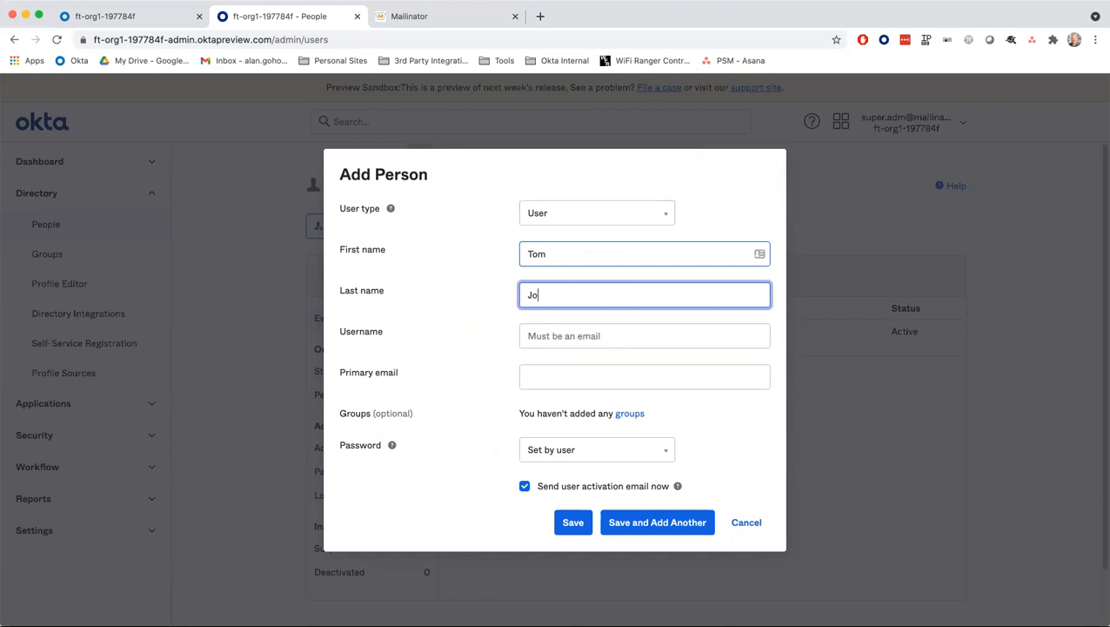
pyautogui.press('Tab')
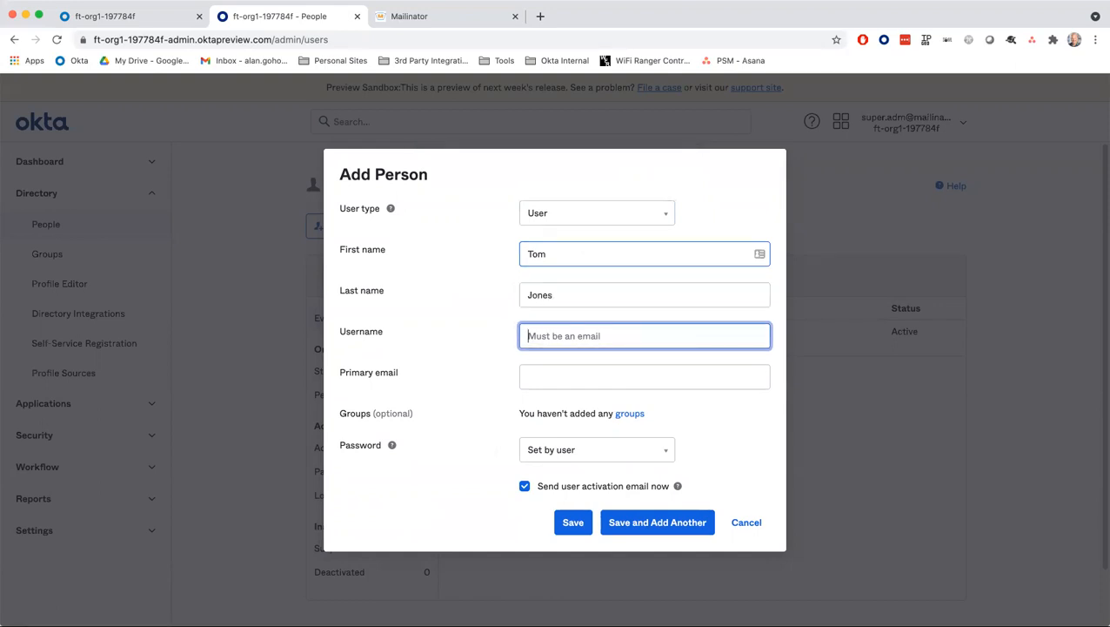
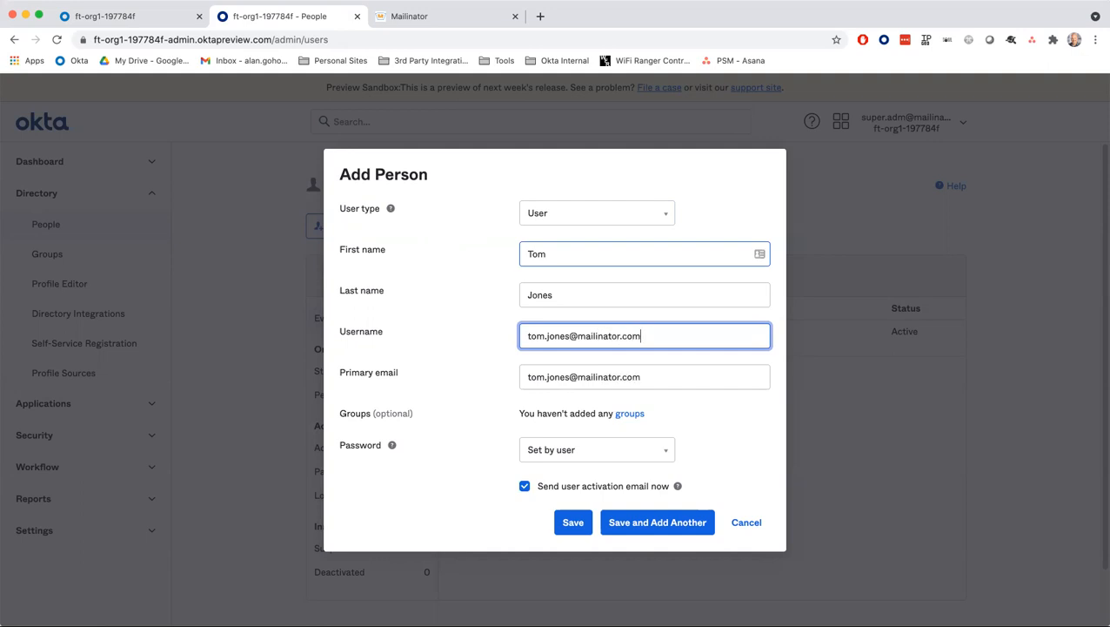
# - Set the password to 'Set by admin', enter a password, and save the user
pyautogui.click(565, 449)
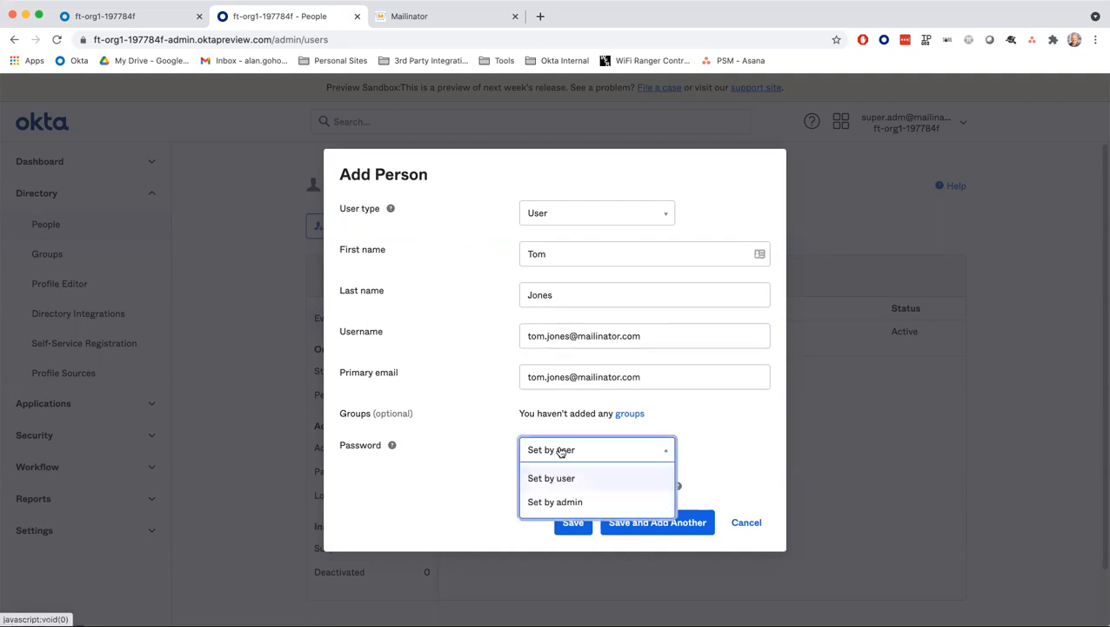
pyautogui.click(555, 505)
pyautogui.click(561, 462)
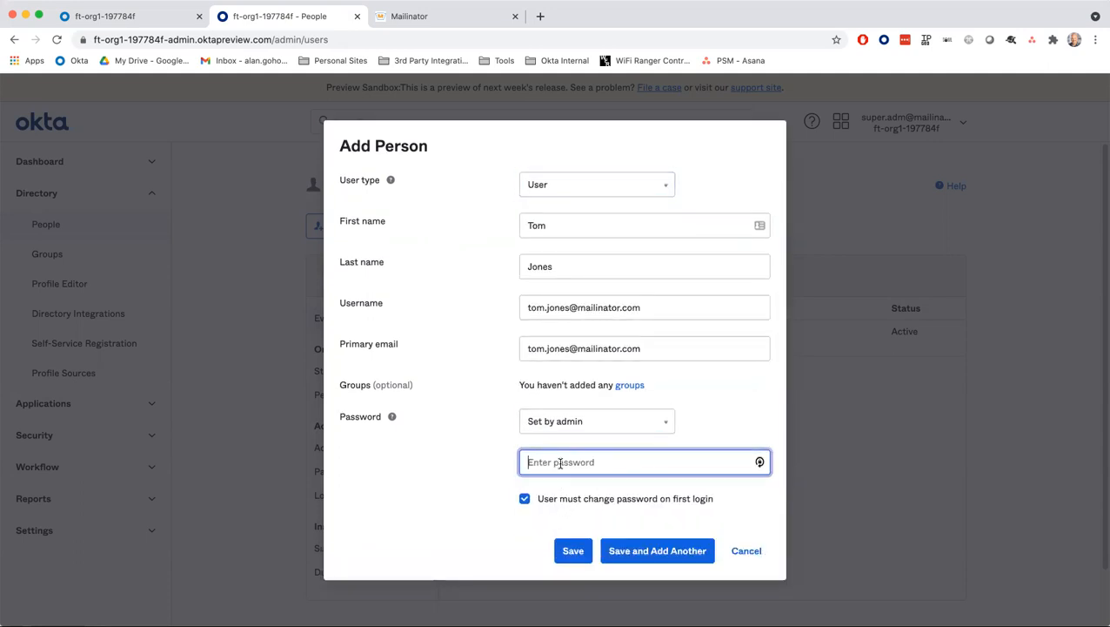
pyautogui.write('P•••••••••')
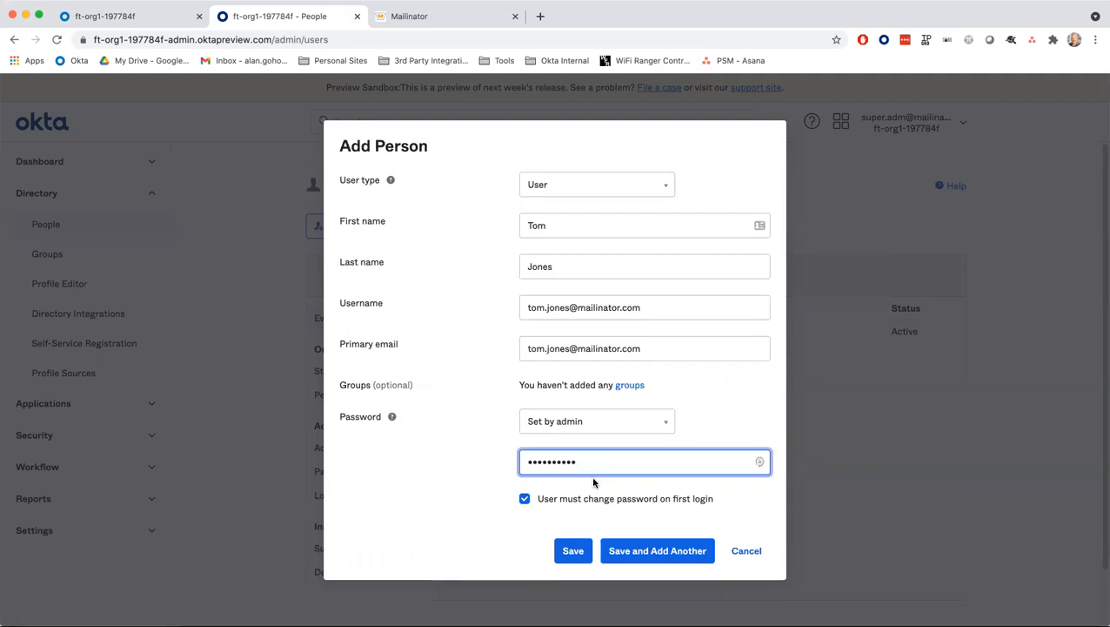
pyautogui.click(573, 552)
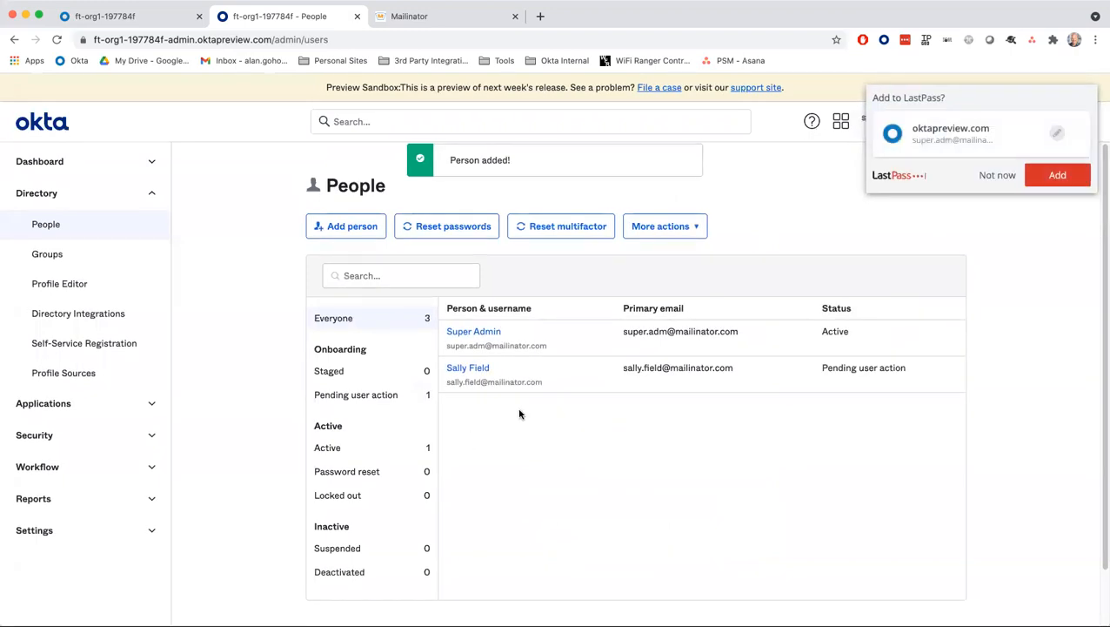
# - Dismiss the LastPass save prompt and reload the People list to check each user's status
pyautogui.click(979, 179)
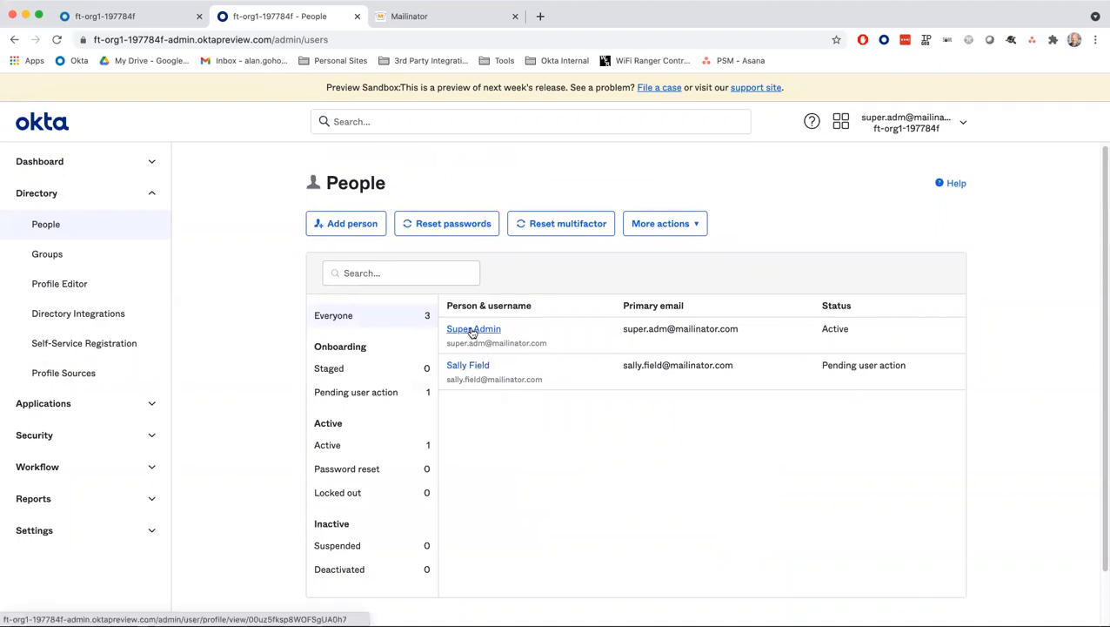
pyautogui.click(56, 40)
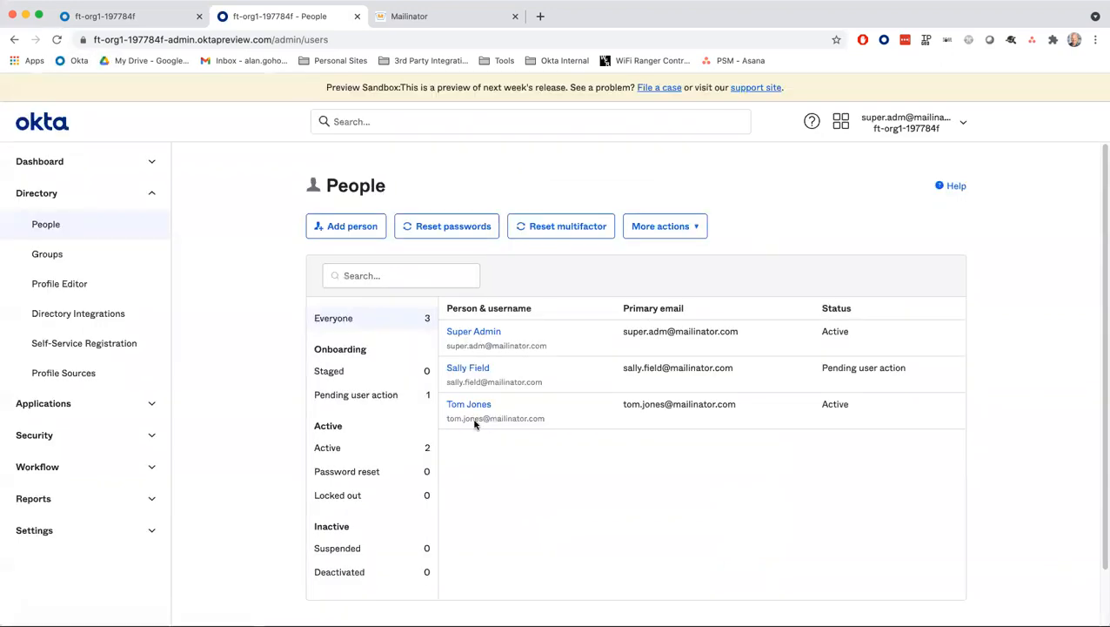
pyautogui.scroll(-1, 460, 412)
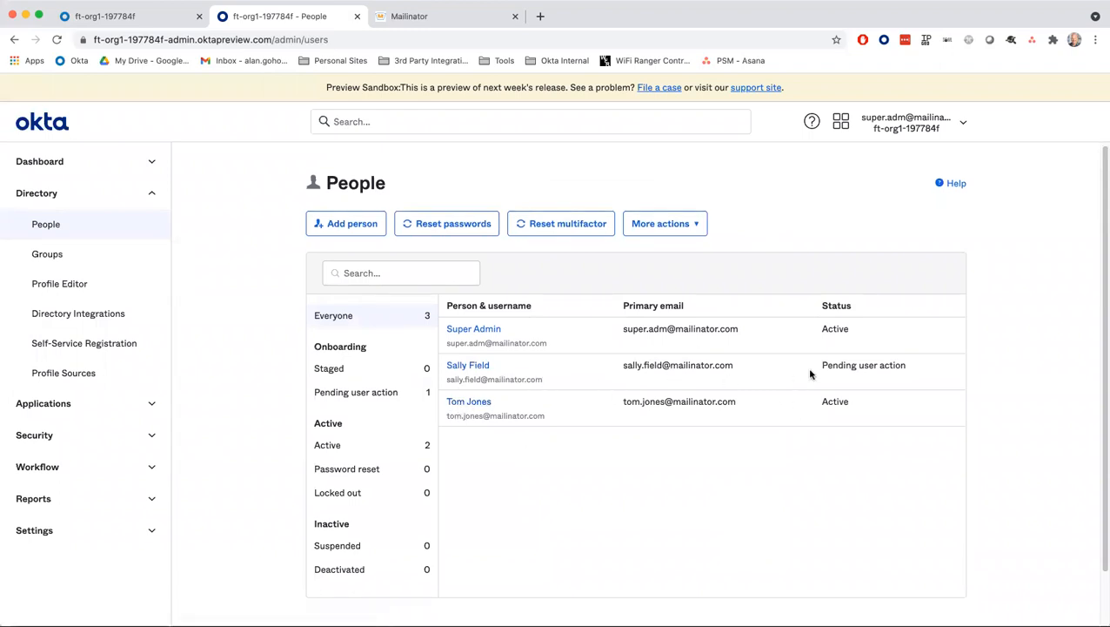
pyautogui.moveTo(897, 366); pyautogui.dragTo(912, 370)
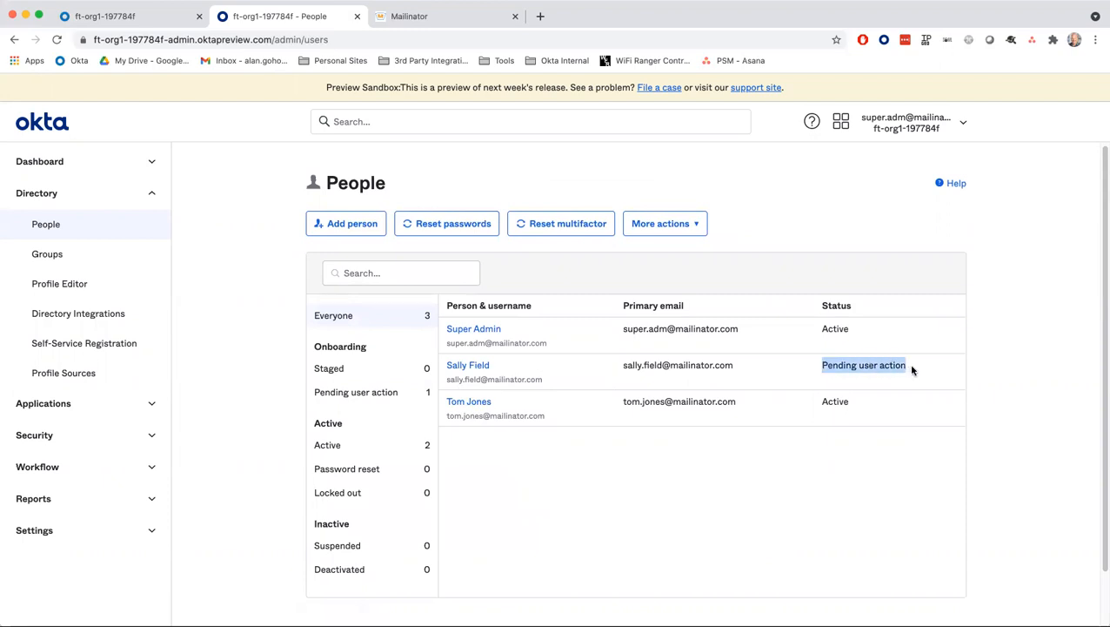
pyautogui.click(862, 395)
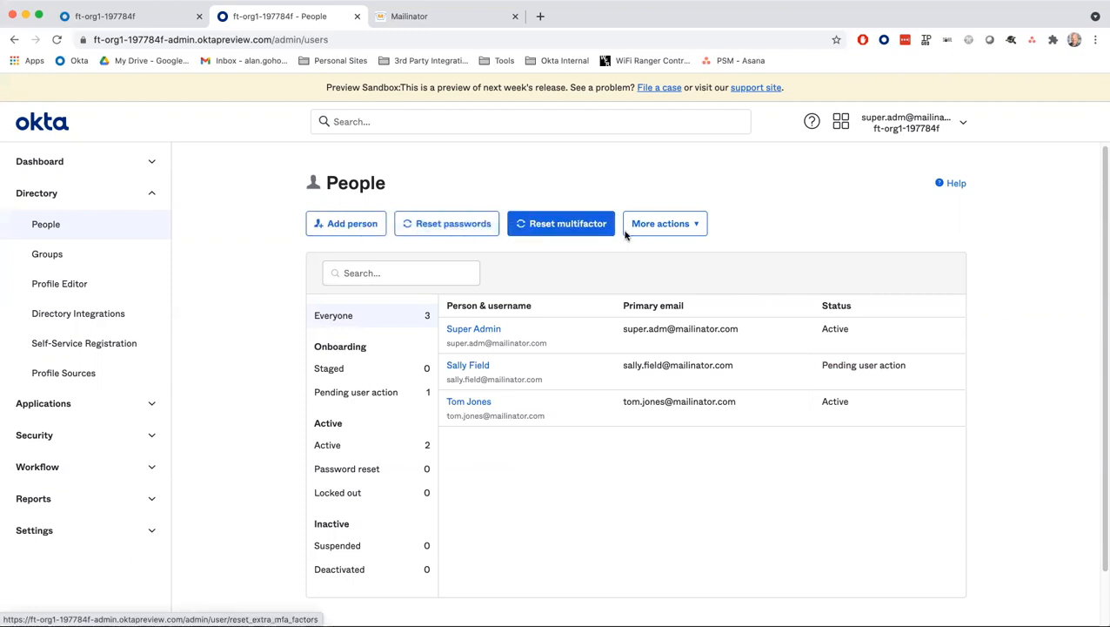
pyautogui.click(692, 224)
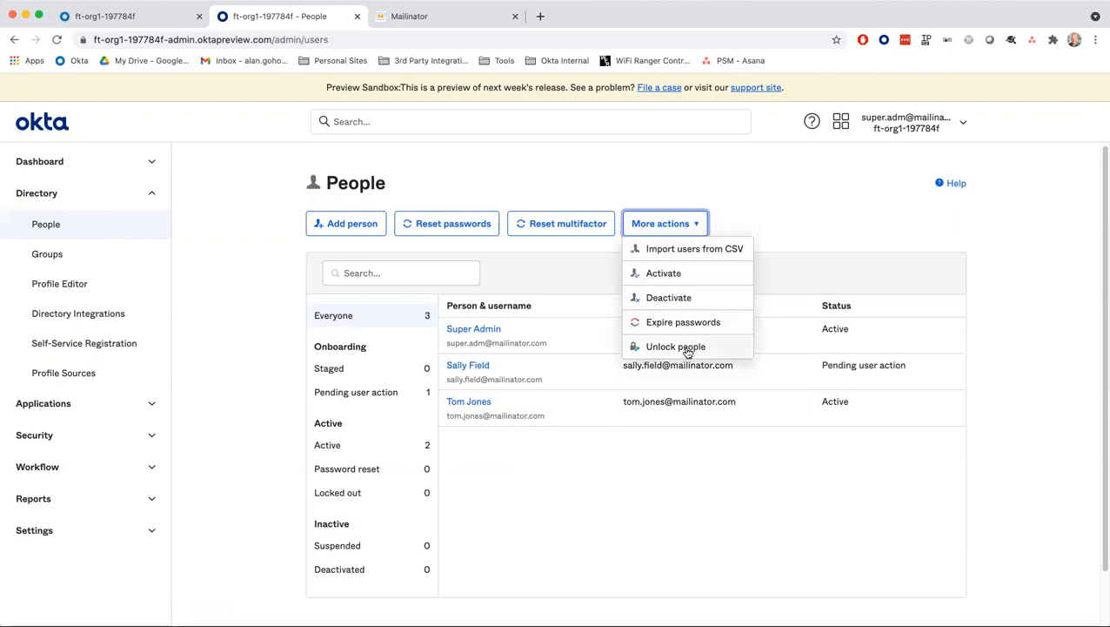
pyautogui.click(736, 203)
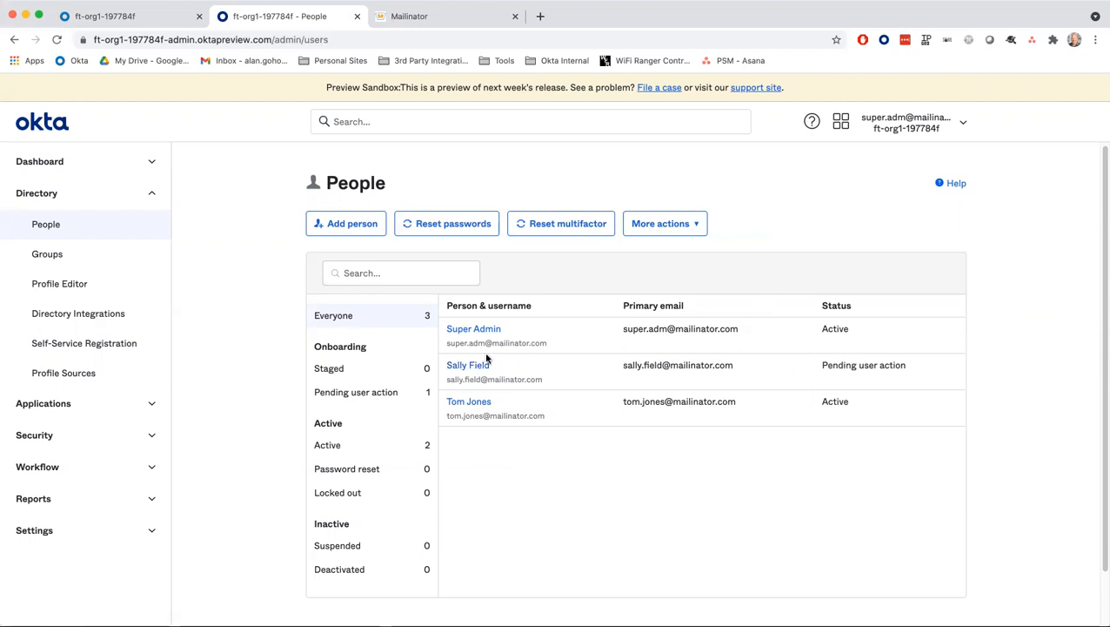
# - Open the pending user's profile and look through its More Actions options
pyautogui.click(462, 366)
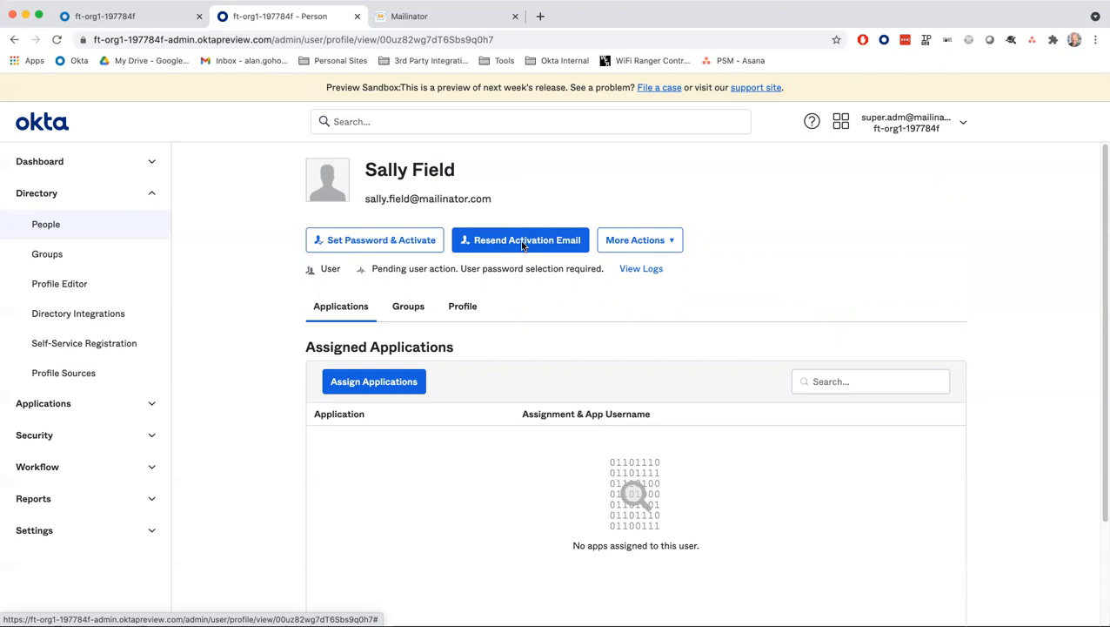
pyautogui.click(647, 242)
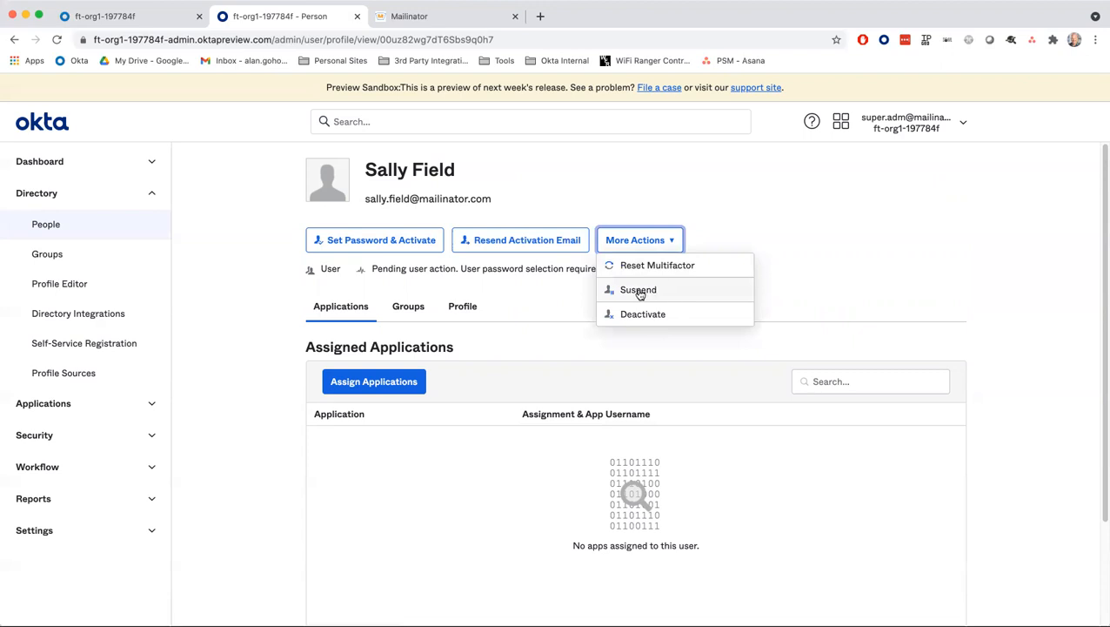
pyautogui.click(661, 213)
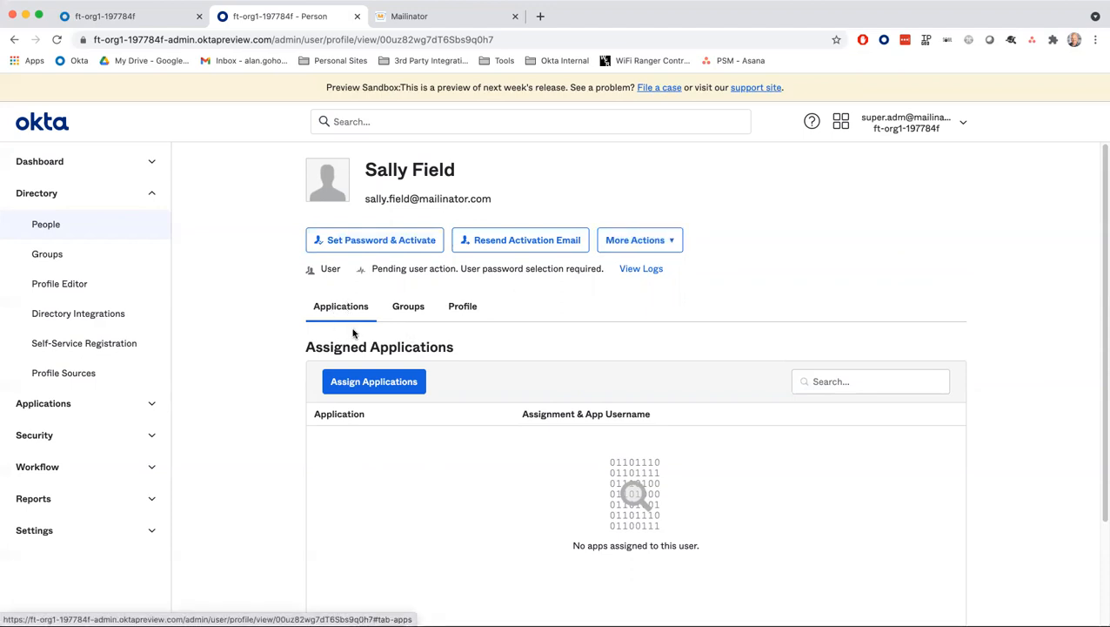
# - Confirm the pending user belongs only to Everyone, then view their Profile attributes
pyautogui.click(409, 305)
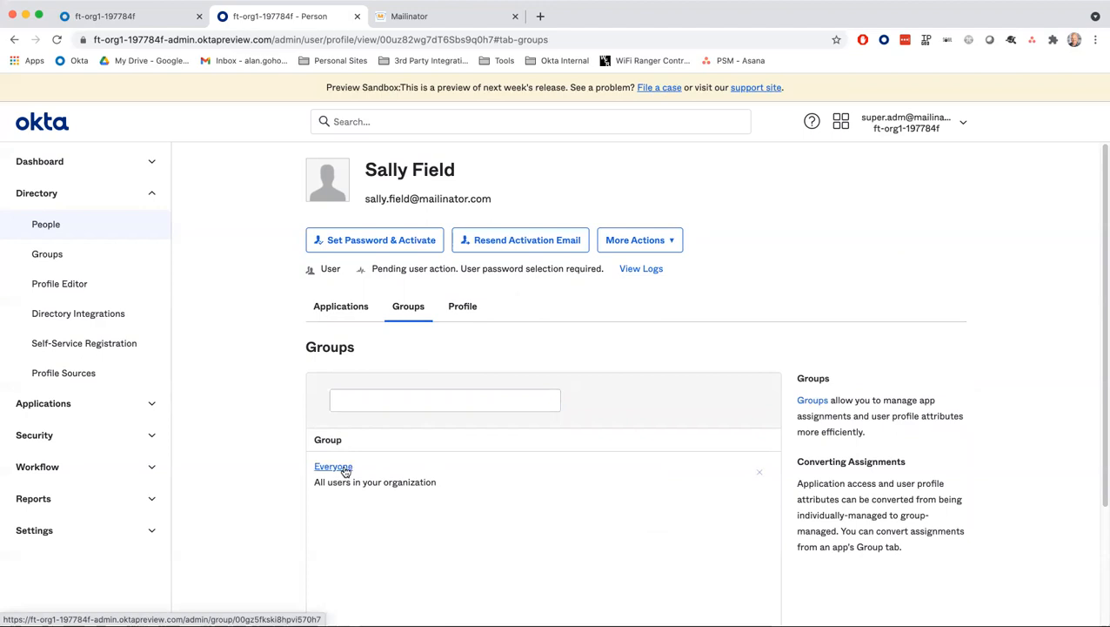
pyautogui.click(462, 307)
pyautogui.scroll(-2, 521, 371)
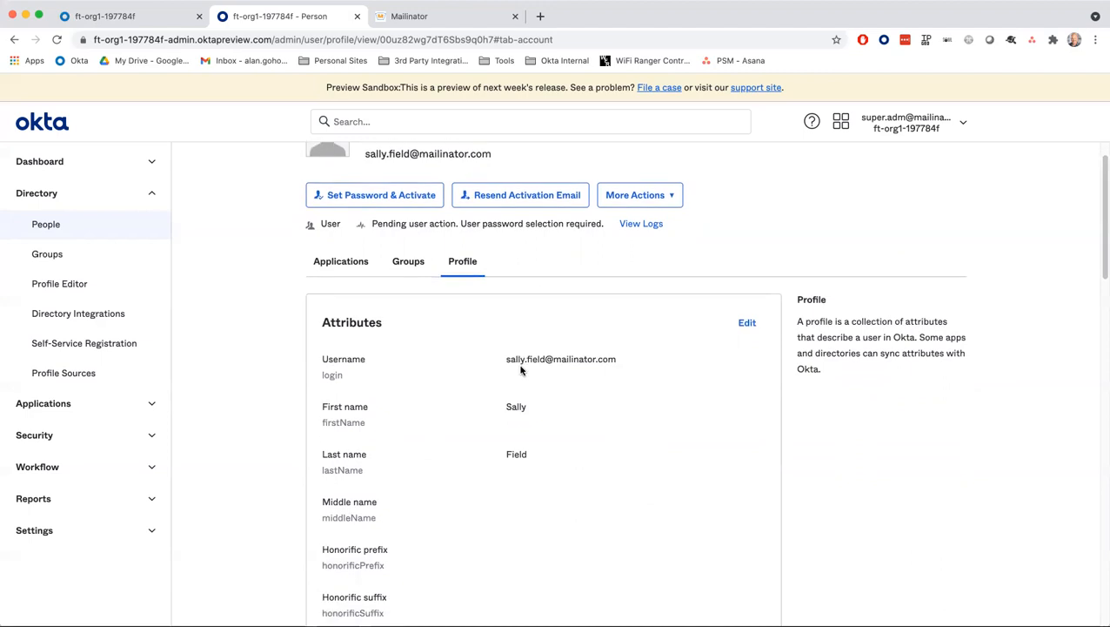
pyautogui.scroll(-2, 521, 371)
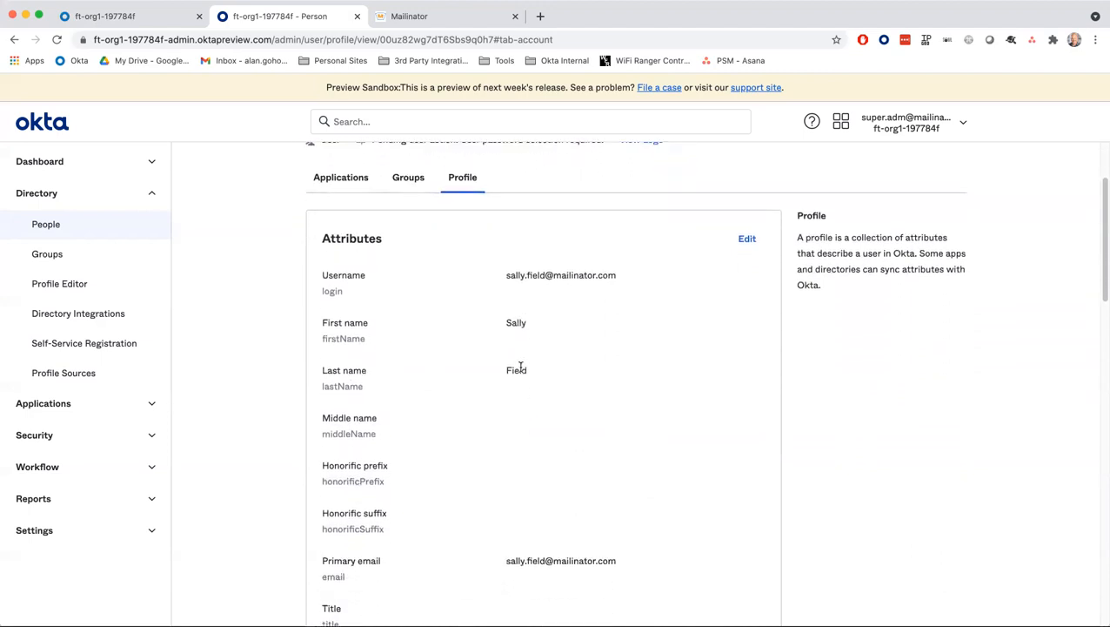
pyautogui.scroll(1, 685, 337)
pyautogui.scroll(-1, 740, 297)
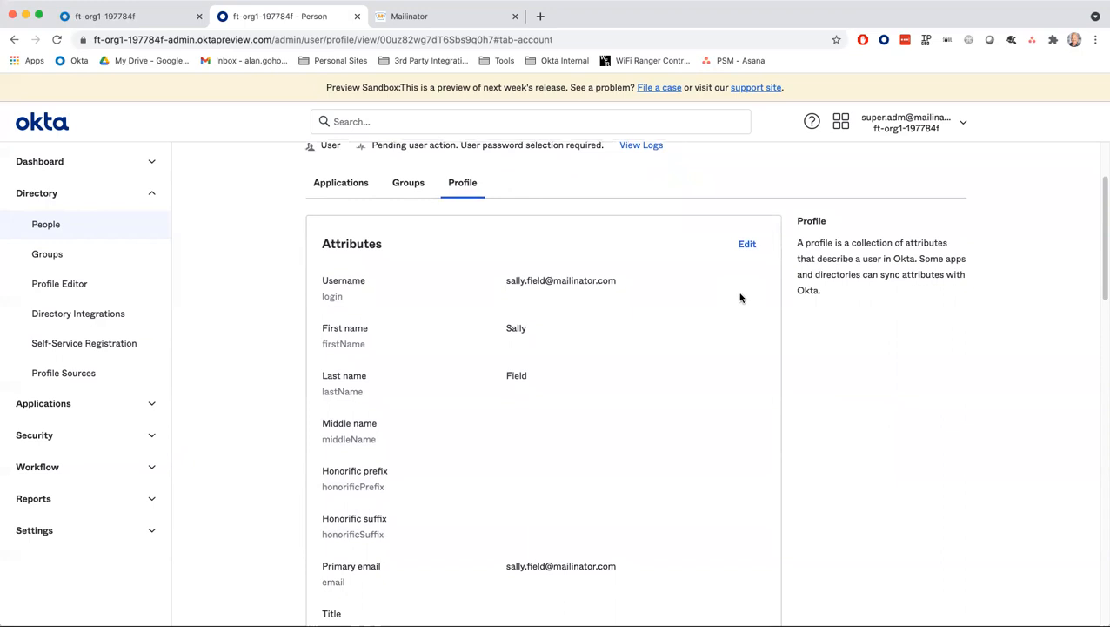
pyautogui.scroll(-1, 727, 290)
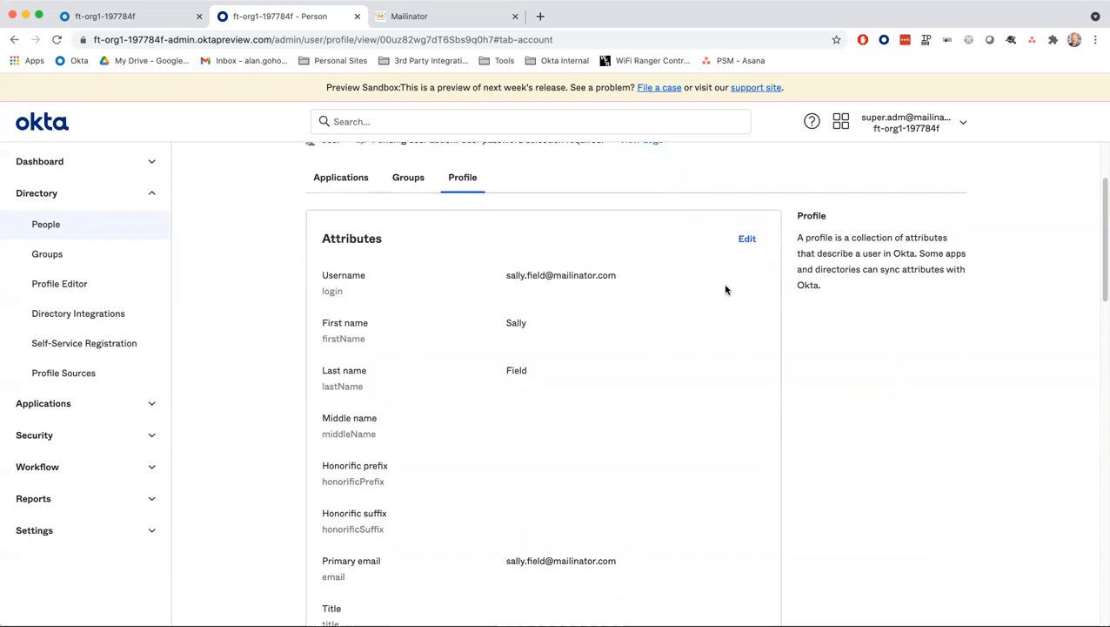
# - Edit the pending user's attributes to add a primary phone number, and save
pyautogui.click(746, 228)
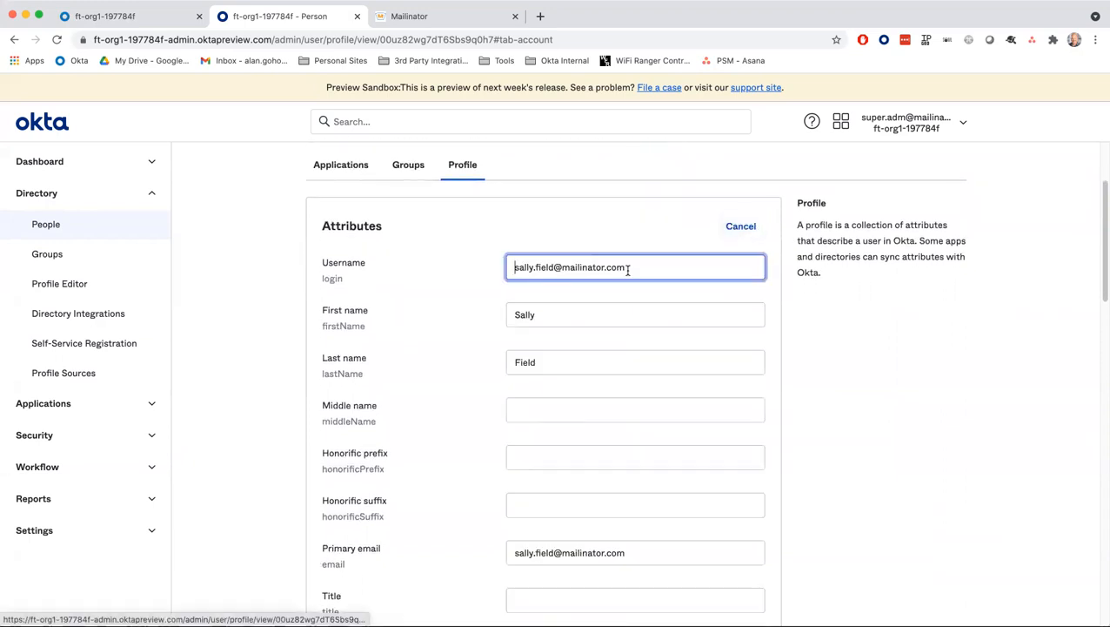
pyautogui.scroll(-5, 553, 272)
pyautogui.scroll(-3, 554, 292)
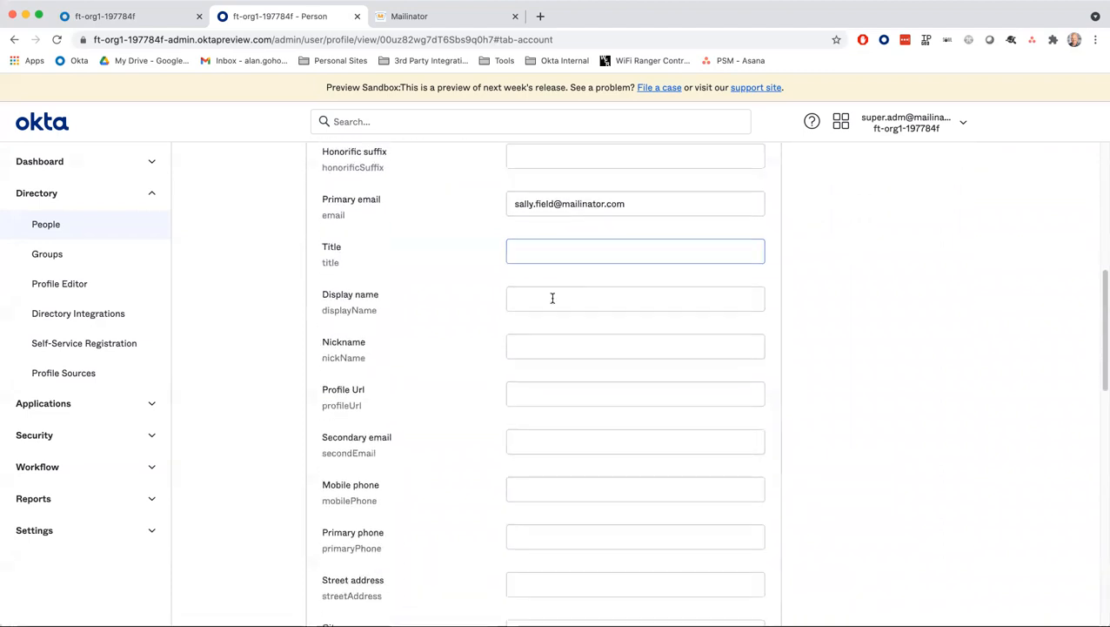
pyautogui.click(528, 475)
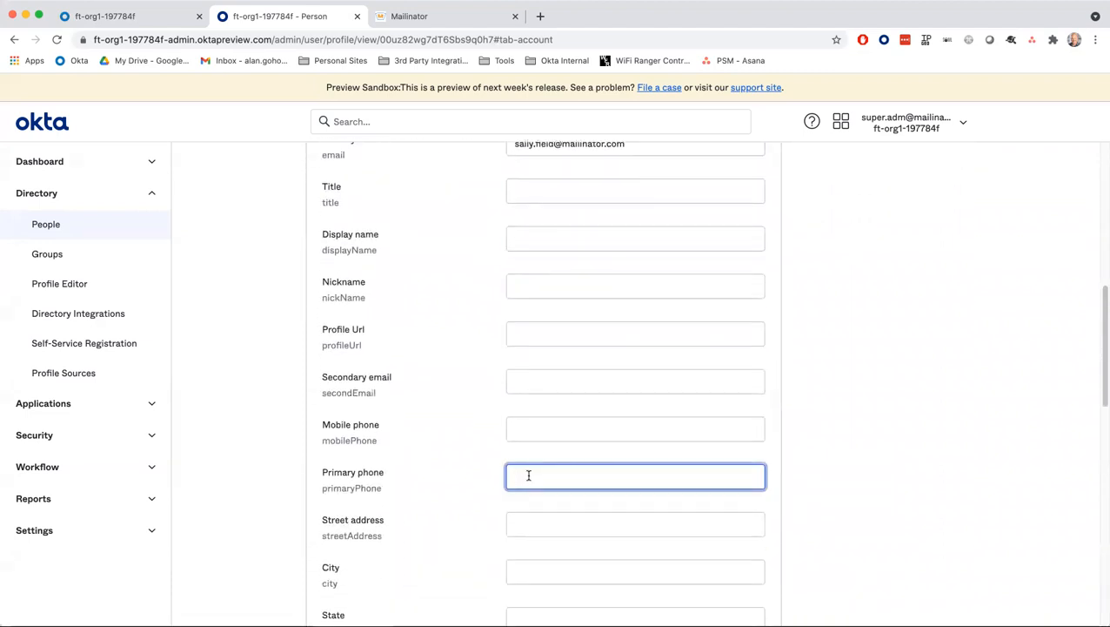
pyautogui.write('888-55-12')
pyautogui.press('BackSpace')
pyautogui.press('BackSpace')
pyautogui.press('BackSpace')
pyautogui.write('5-1212')
pyautogui.scroll(-10, 579, 503)
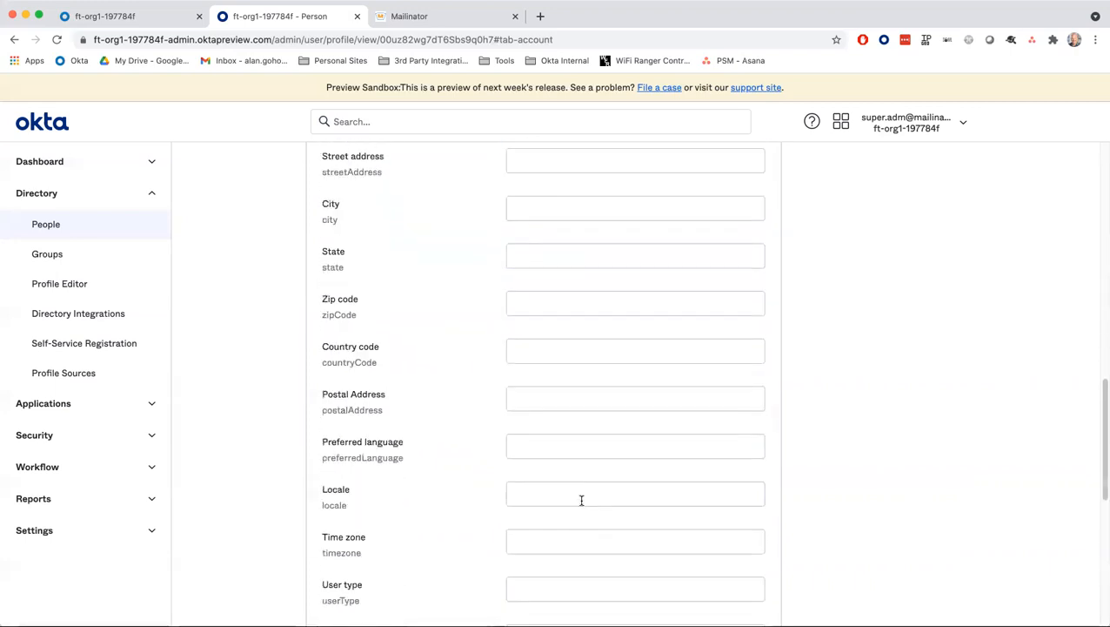
pyautogui.scroll(-5, 625, 497)
pyautogui.click(687, 490)
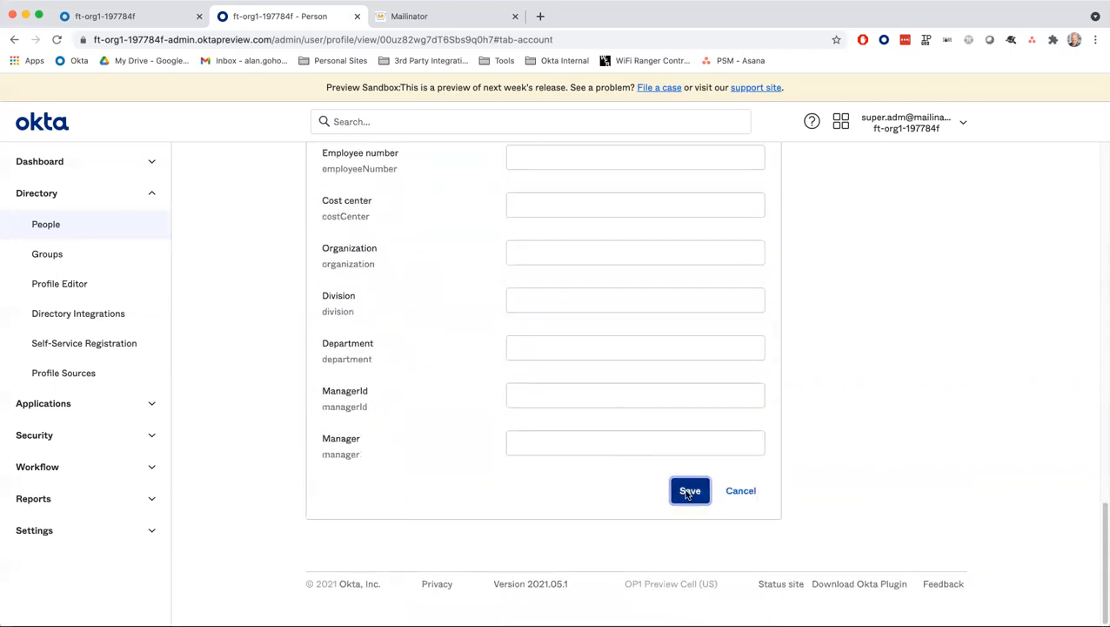
pyautogui.scroll(1, 685, 494)
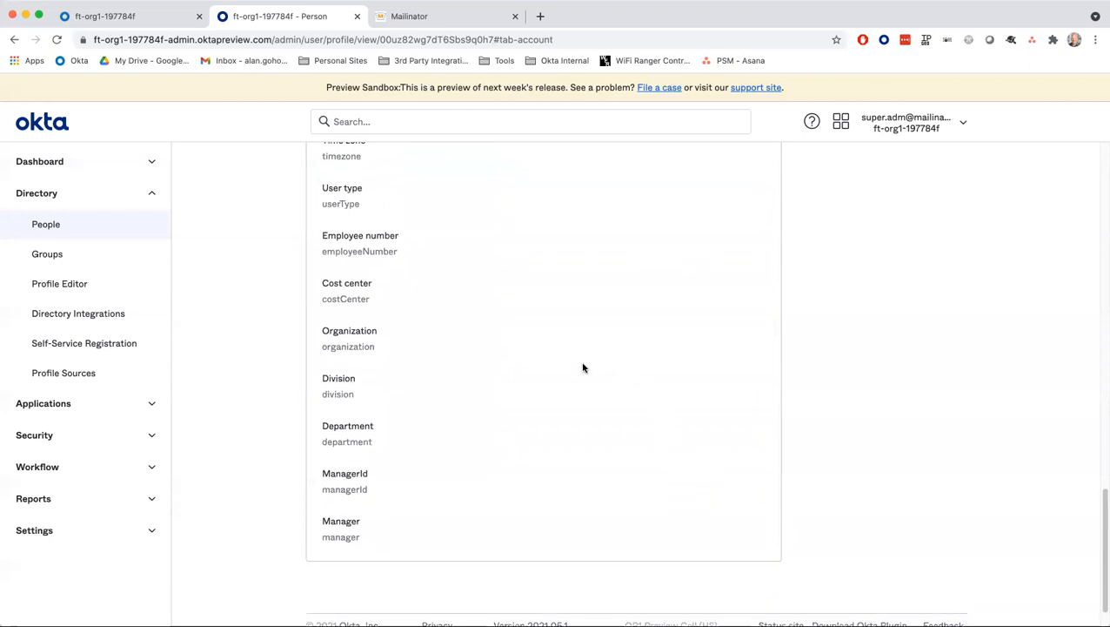
pyautogui.scroll(15, 583, 367)
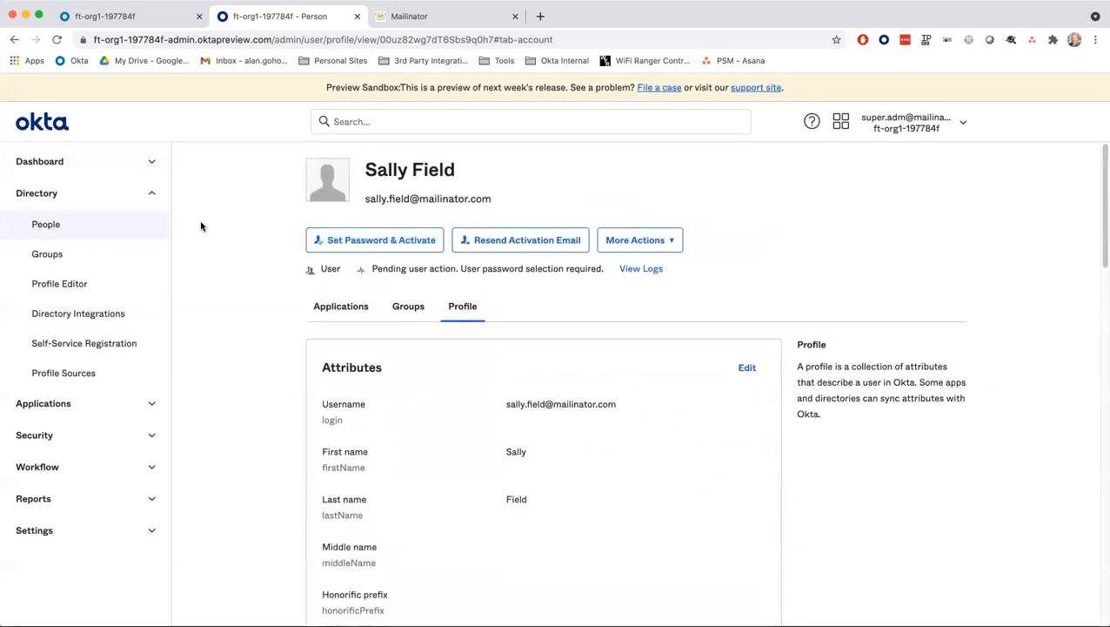
# - Return to Directory > People and review the Status of all three users
pyautogui.click(44, 225)
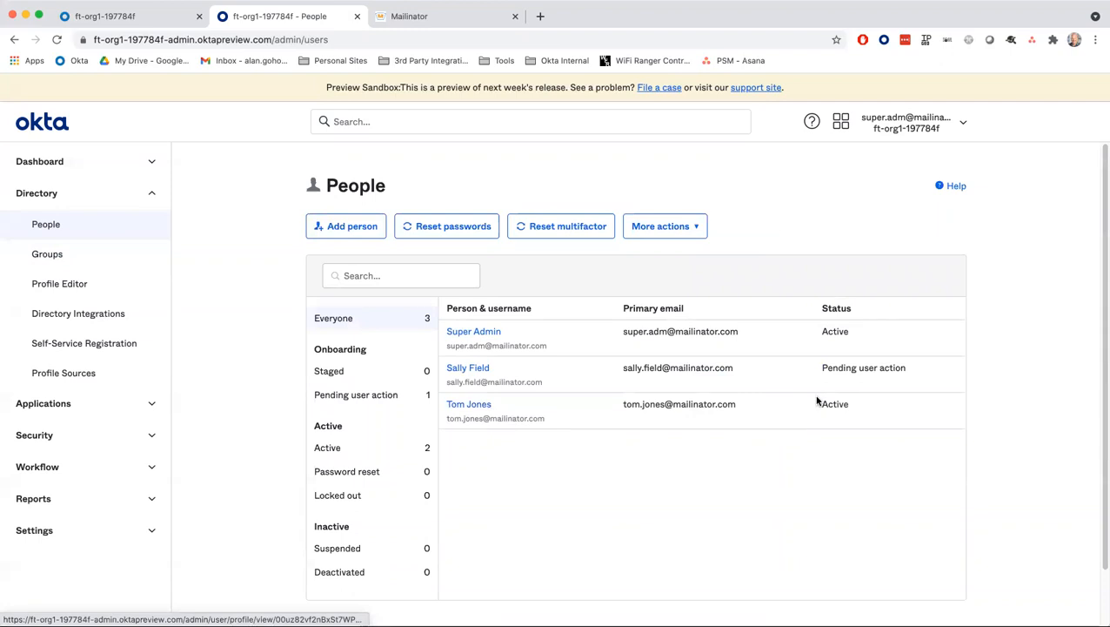
pyautogui.moveTo(823, 407); pyautogui.dragTo(857, 409)
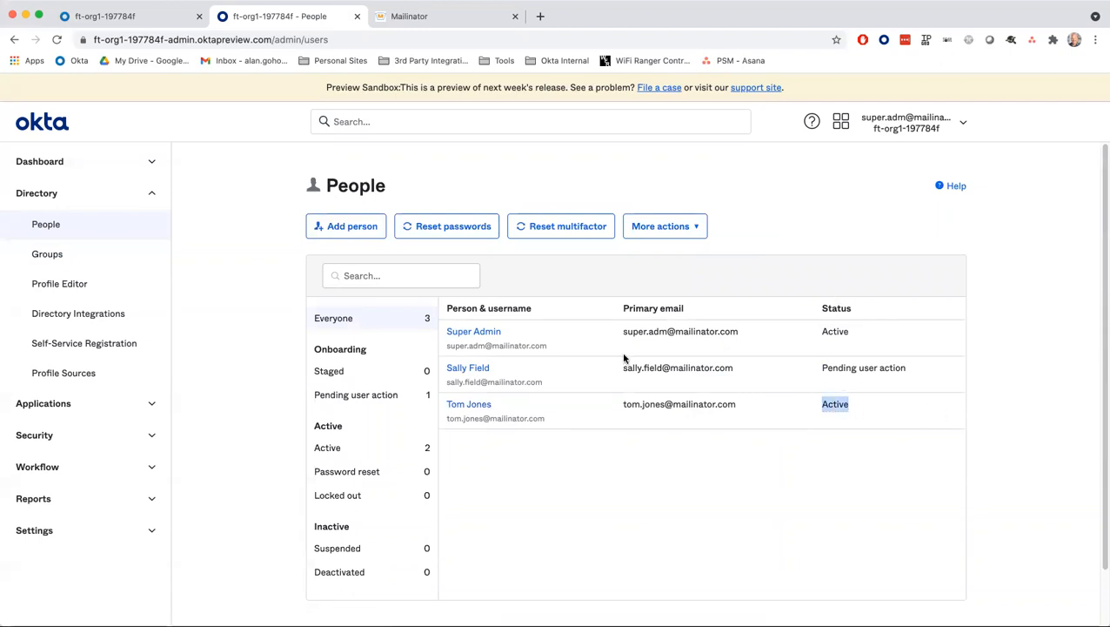
pyautogui.scroll(-1, 489, 403)
# - Open the active user's profile, check the expired-password notice, and resend the password email
pyautogui.click(471, 403)
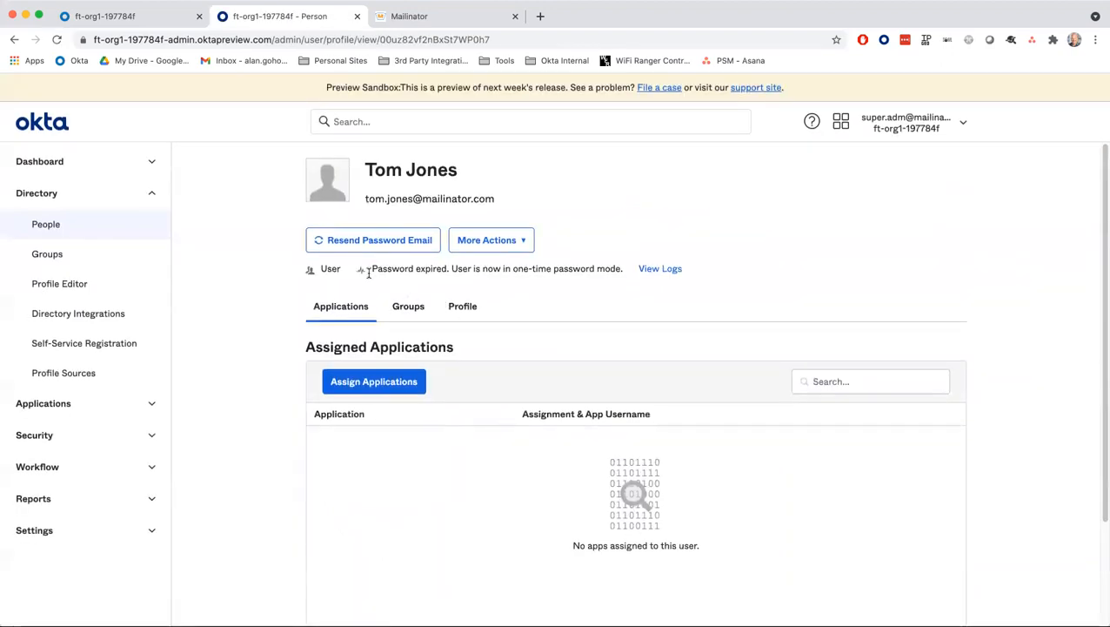
pyautogui.moveTo(372, 269); pyautogui.dragTo(449, 271)
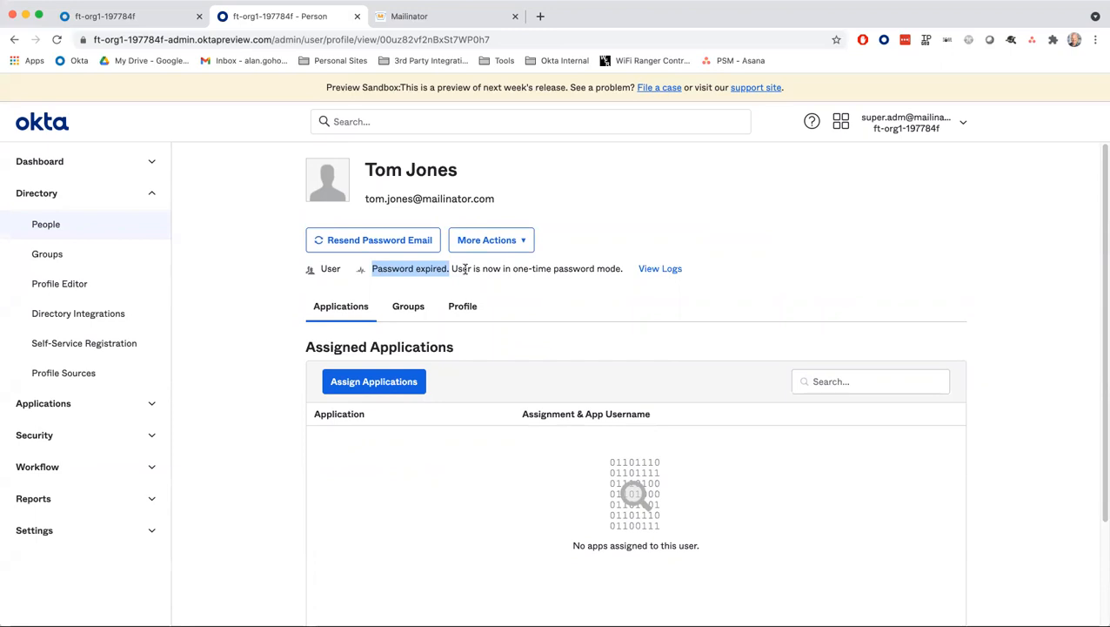
pyautogui.click(447, 270)
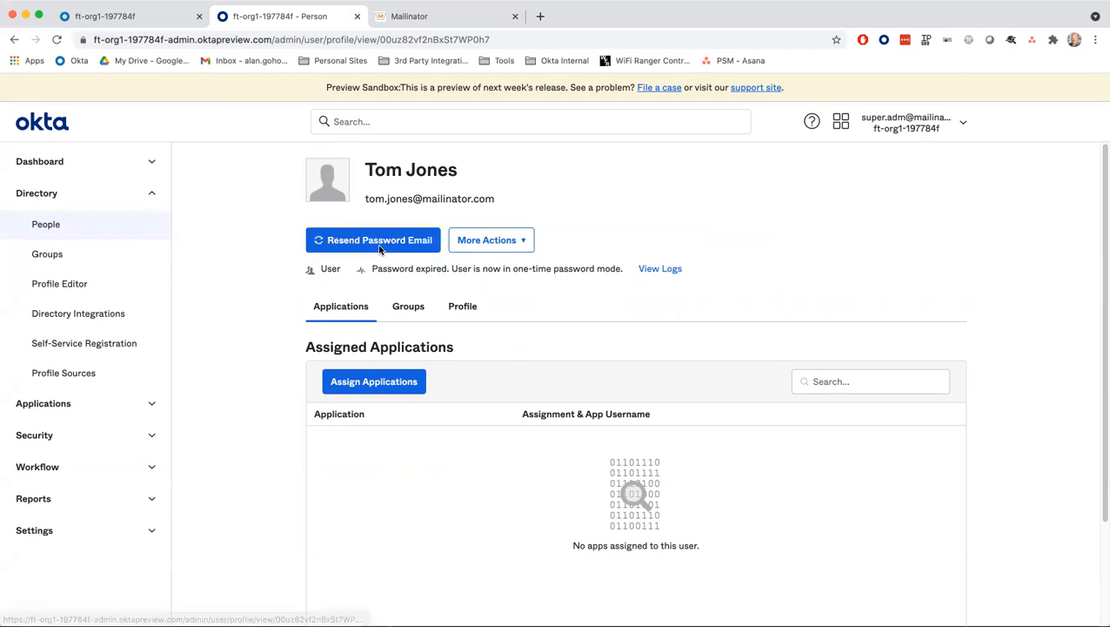
pyautogui.click(357, 240)
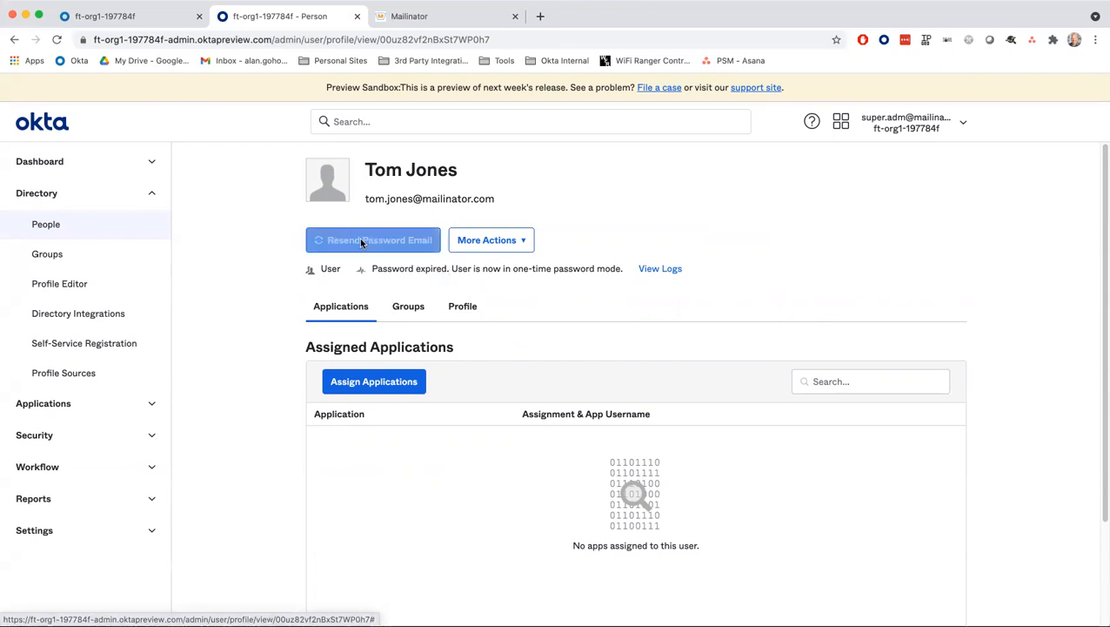
pyautogui.click(409, 241)
pyautogui.click(415, 241)
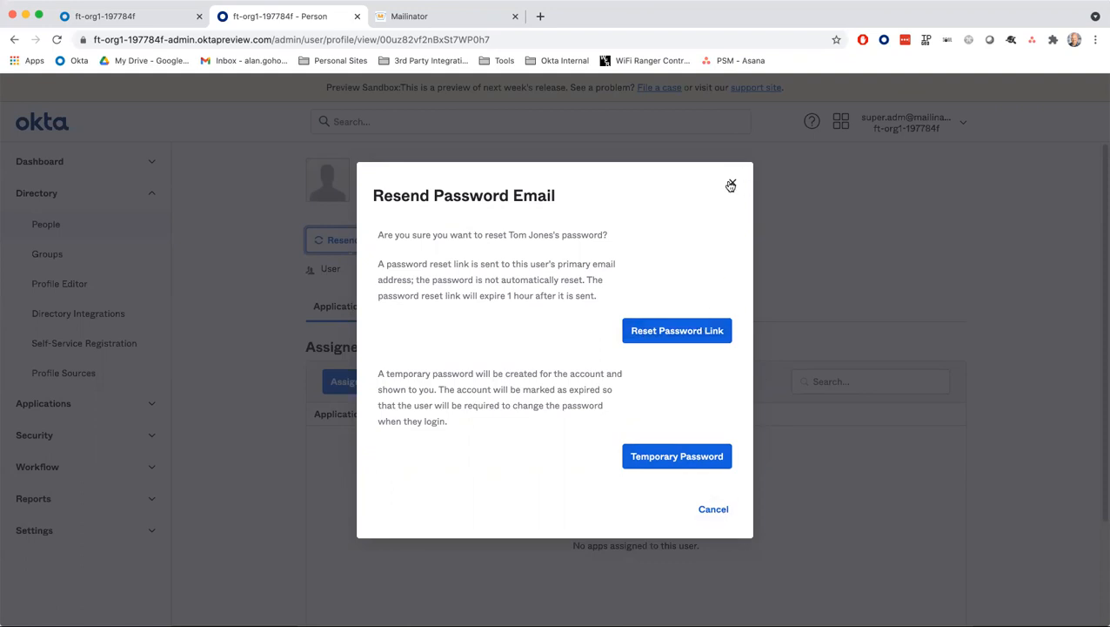
pyautogui.click(731, 184)
pyautogui.click(505, 240)
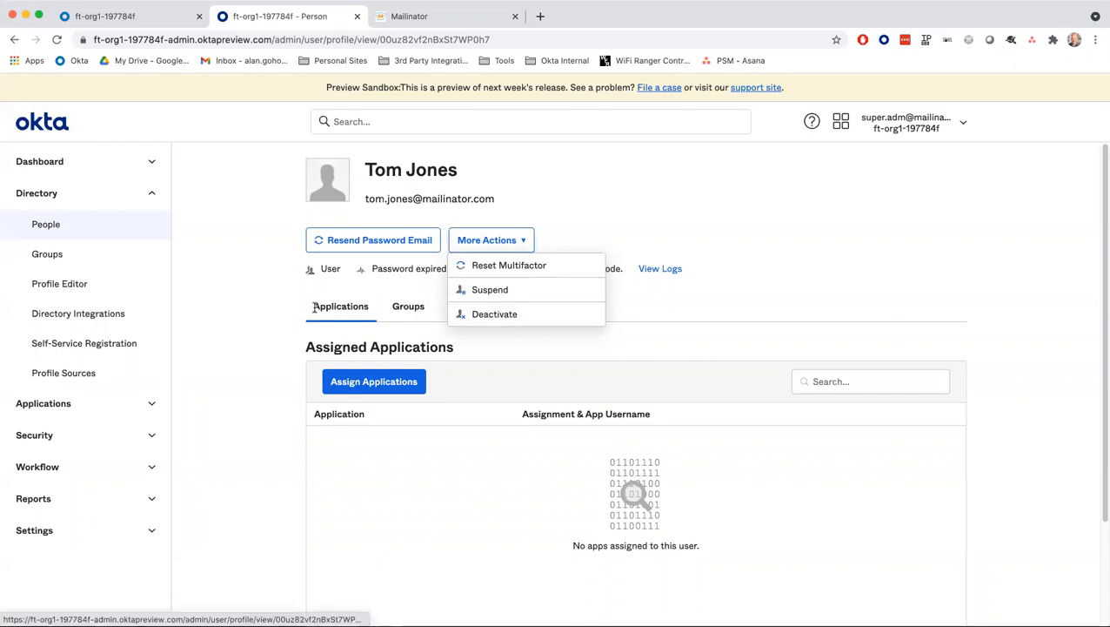
pyautogui.click(383, 335)
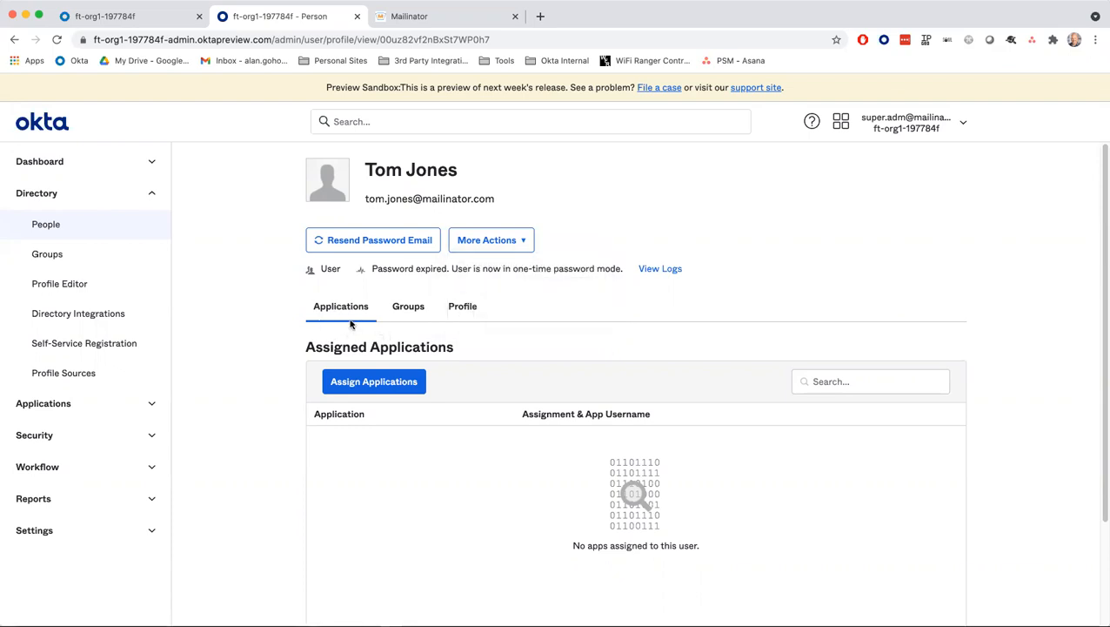
pyautogui.click(418, 307)
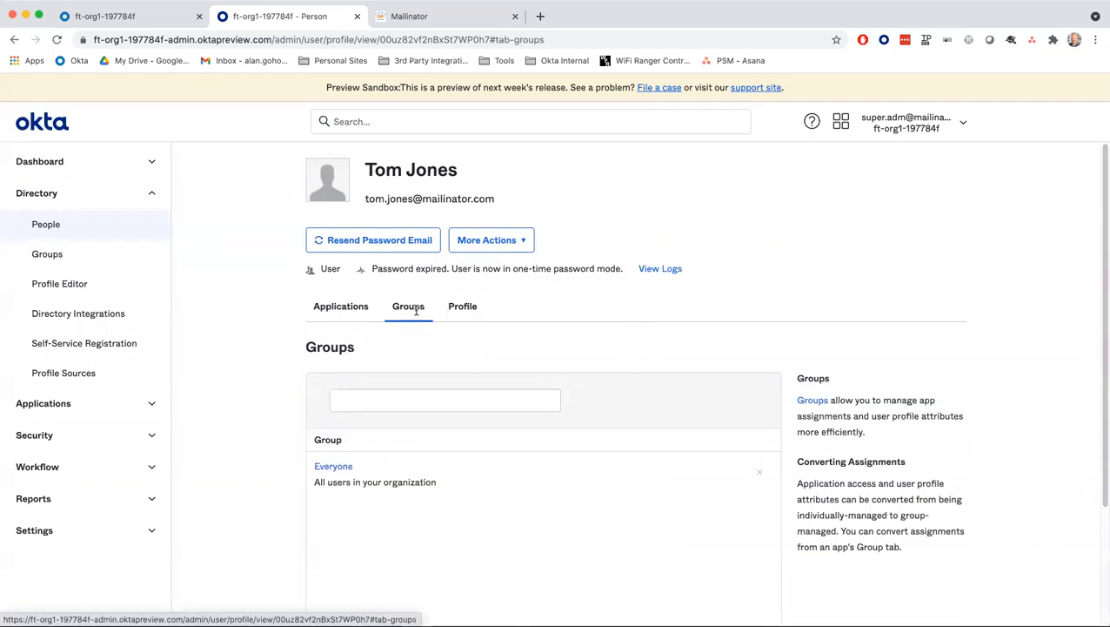
pyautogui.click(466, 308)
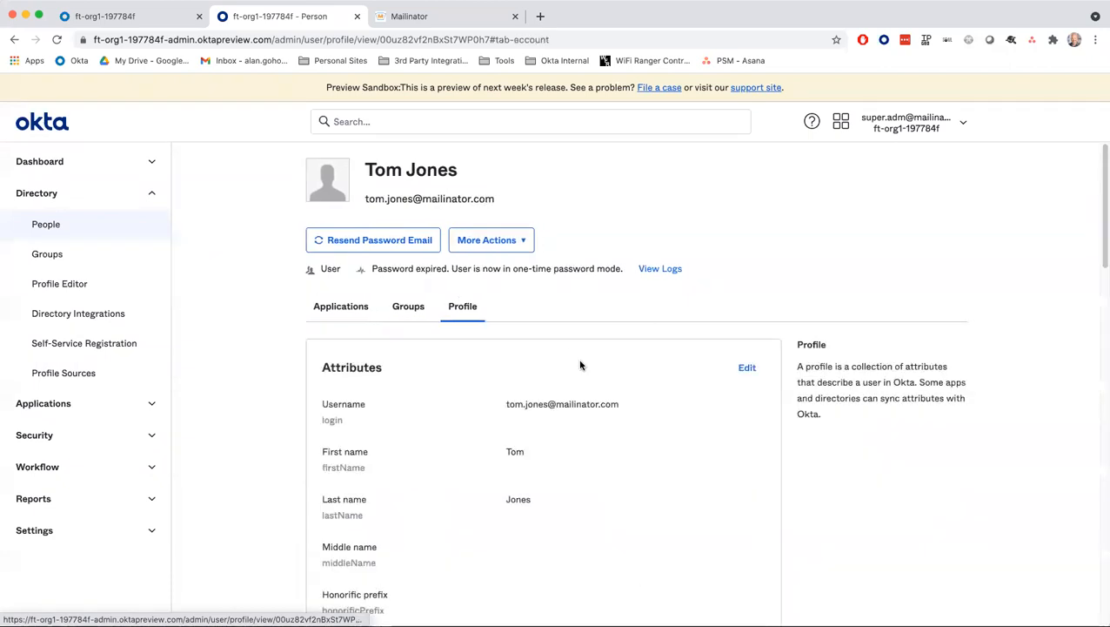
pyautogui.click(746, 369)
pyautogui.scroll(-5, 692, 372)
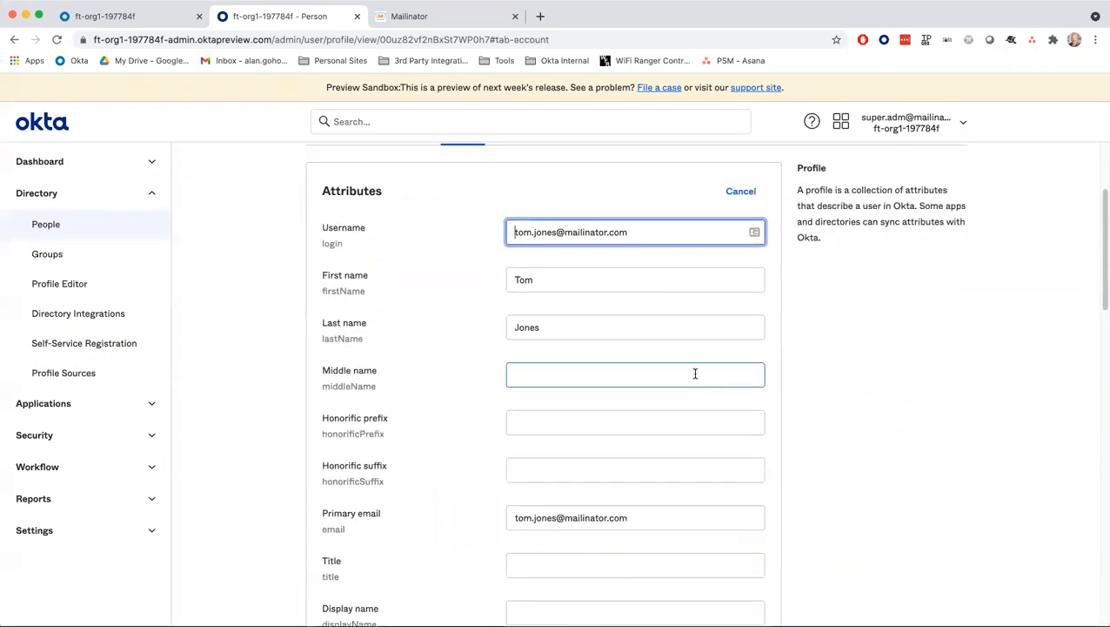
pyautogui.scroll(-1, 695, 376)
pyautogui.click(536, 484)
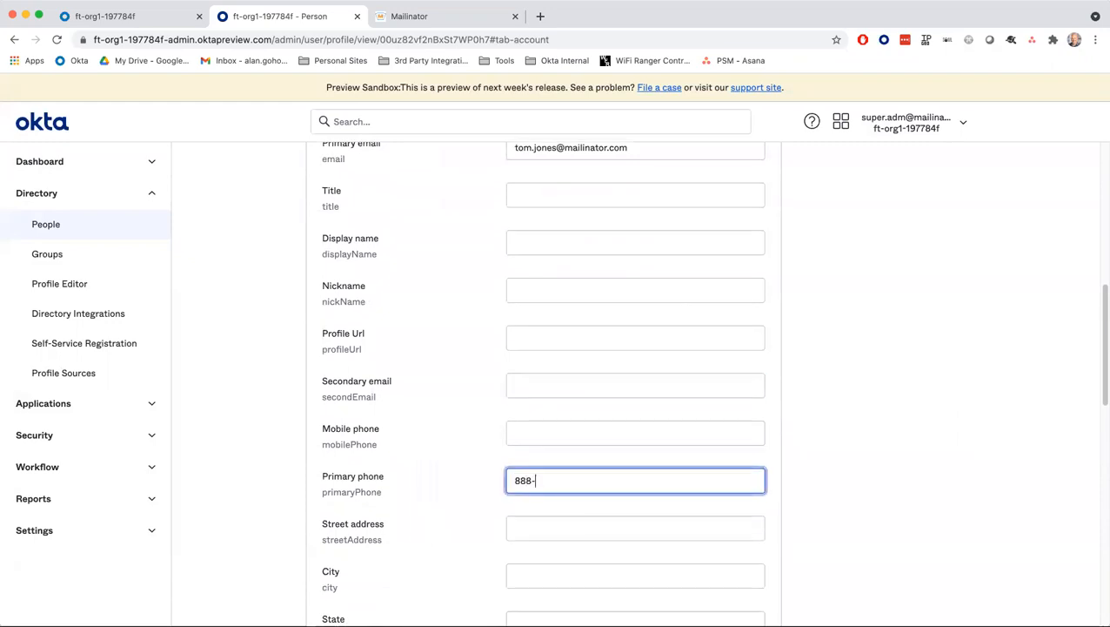
pyautogui.write('888-555-1212')
pyautogui.scroll(-10, 680, 471)
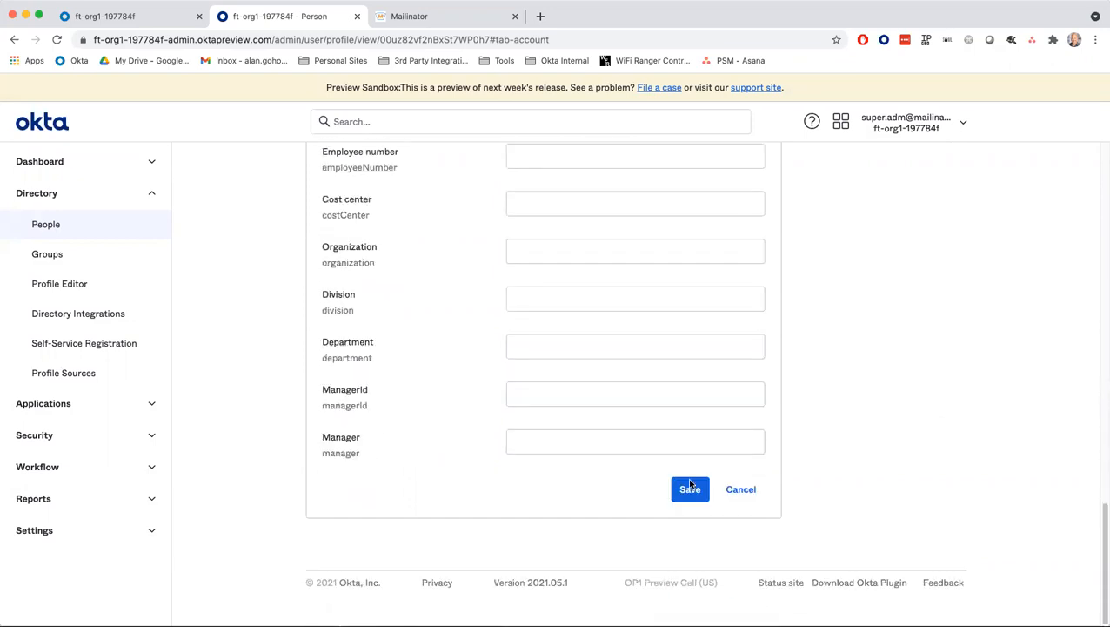
pyautogui.click(689, 490)
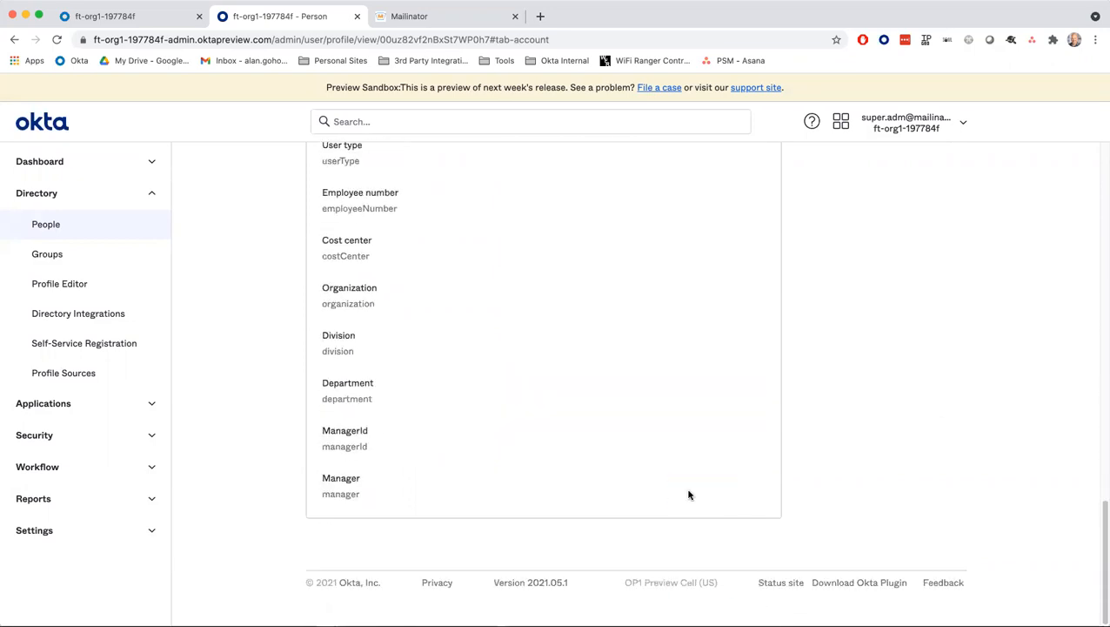
pyautogui.scroll(12, 550, 477)
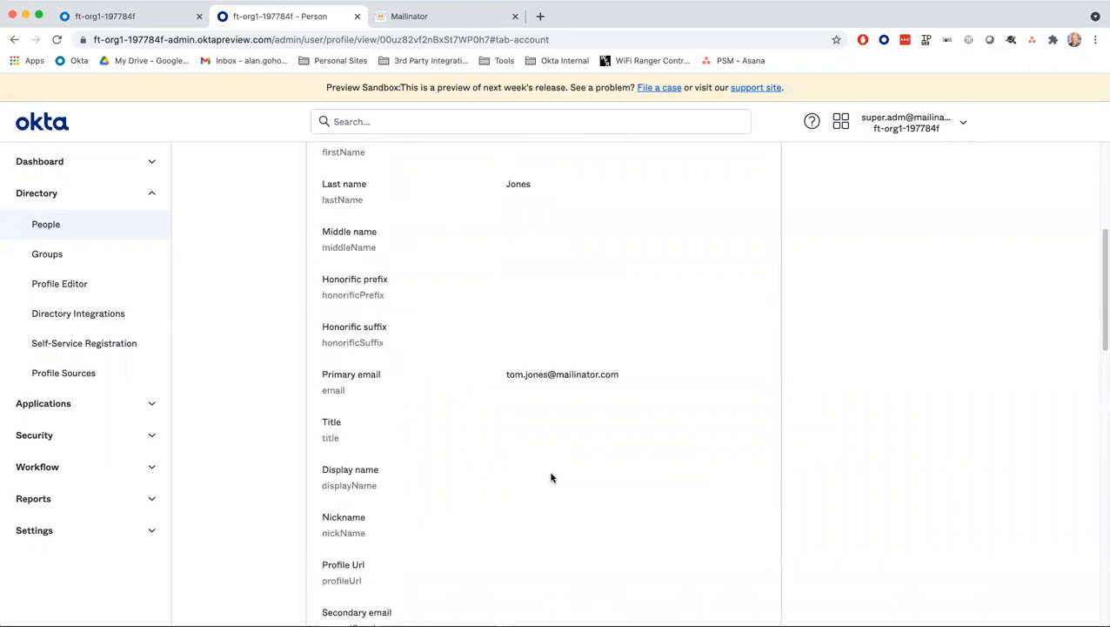
pyautogui.click(99, 227)
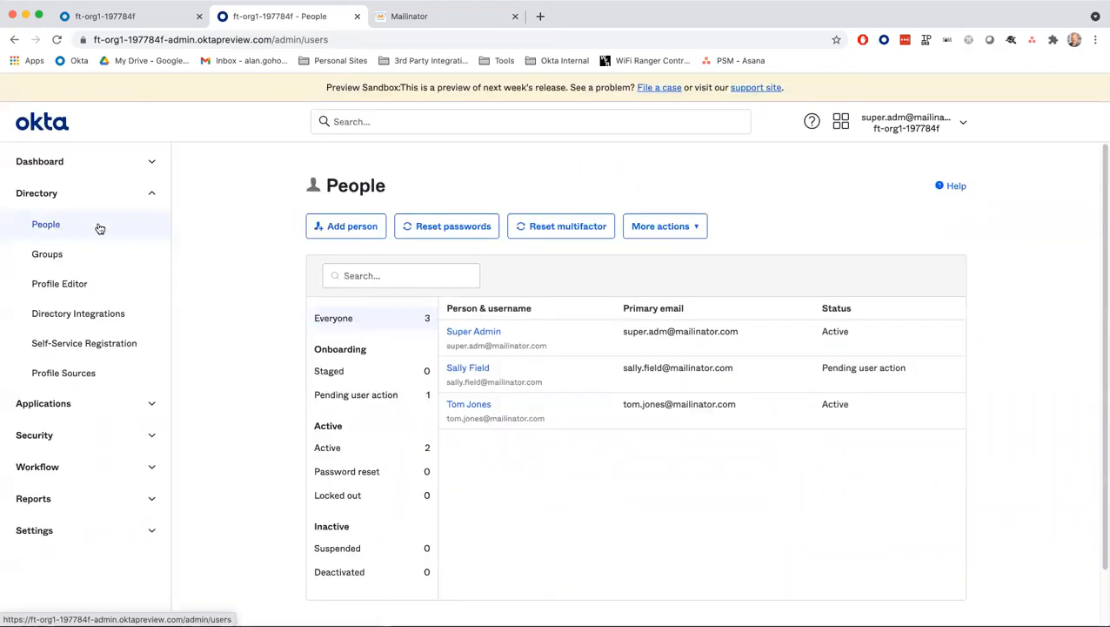